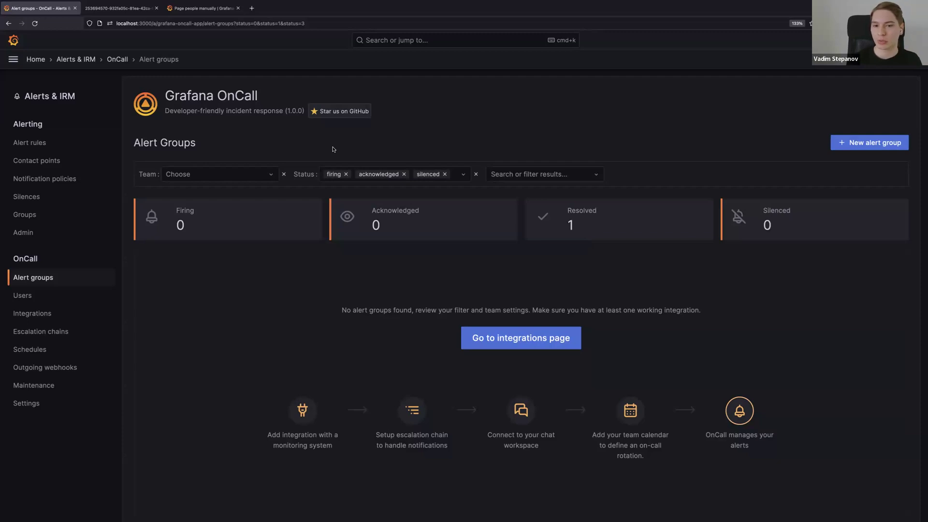
Start a new alert group titled 'Help me please!' with the message 'My printer is on fire!'
click(856, 141)
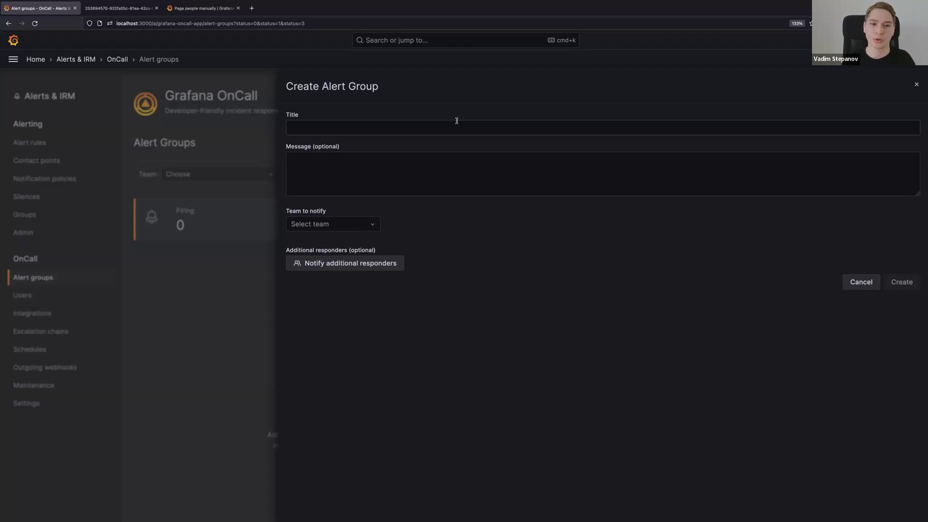
click(428, 127)
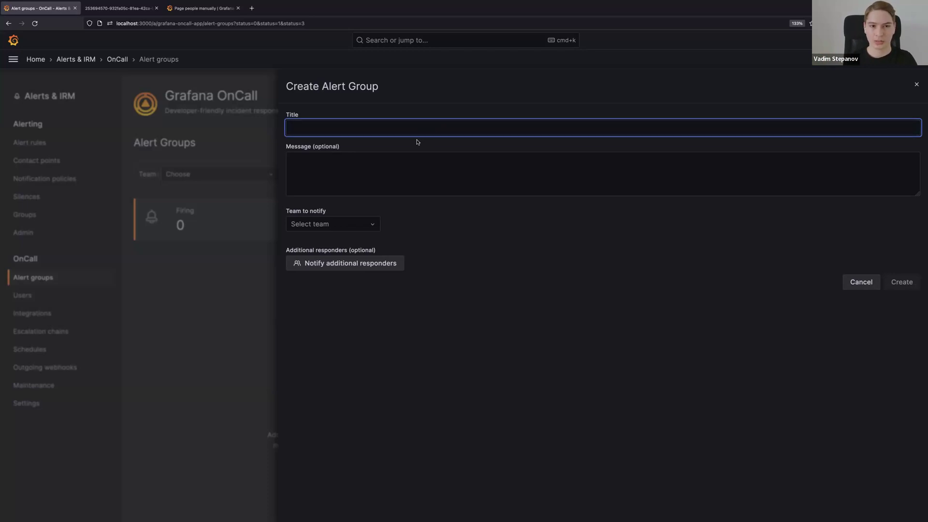
text(Help me)
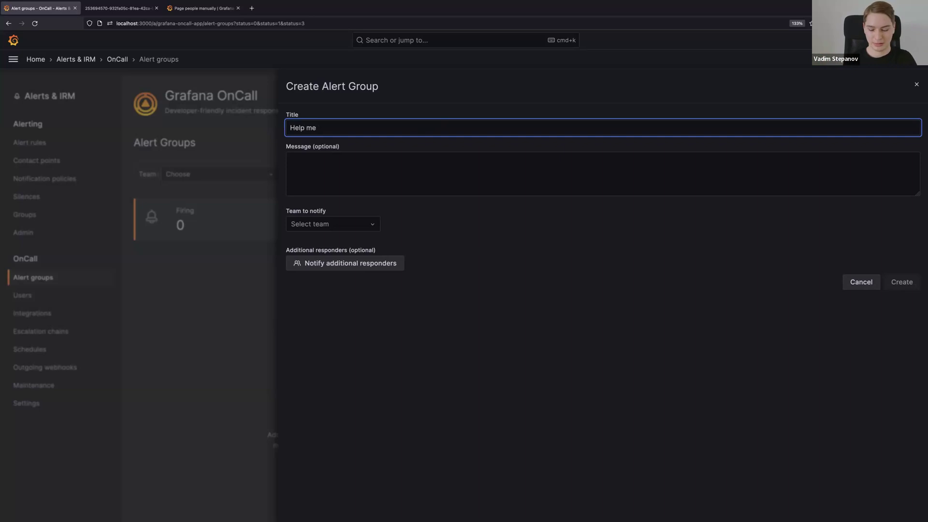
text( please!)
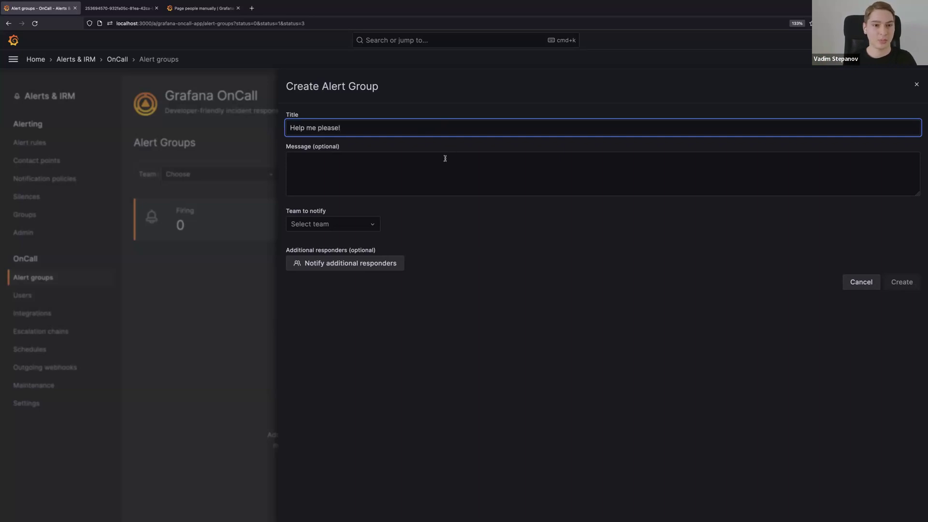
click(450, 164)
text(My printer)
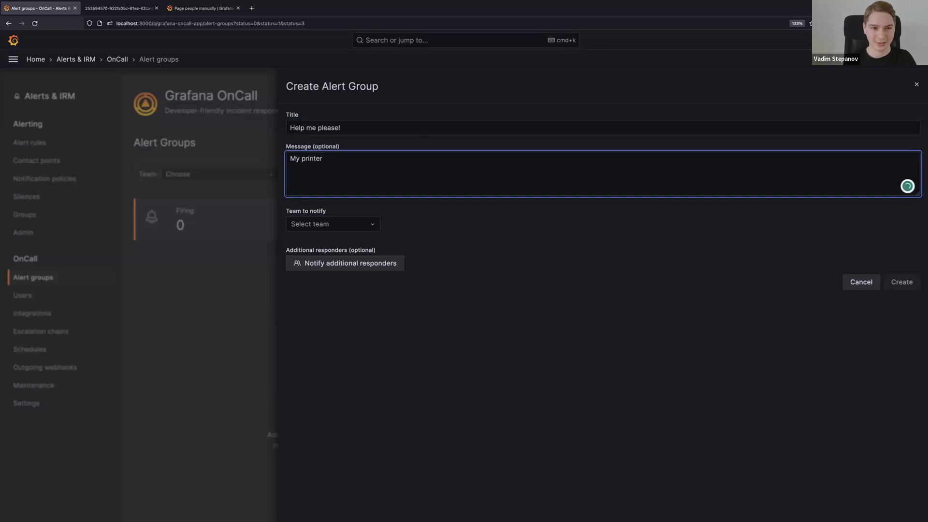
text( is on fir)
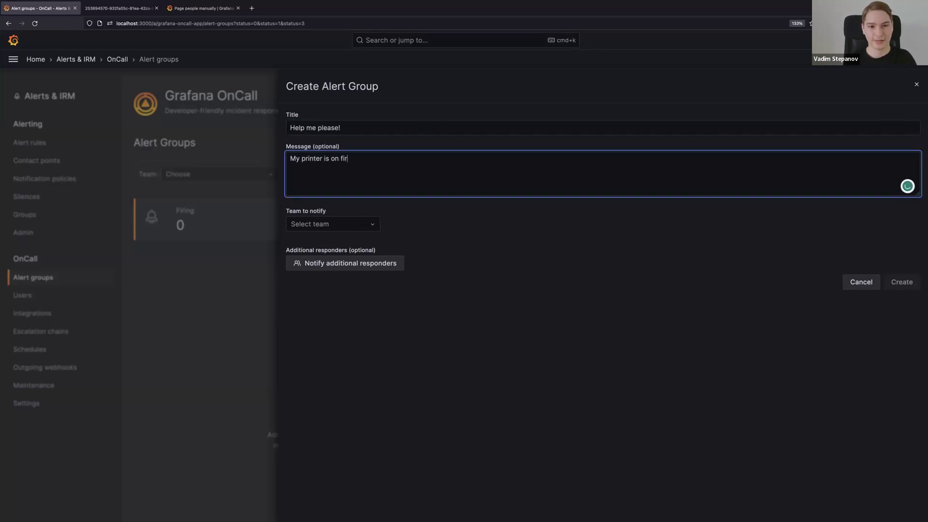
text(e!)
click(496, 221)
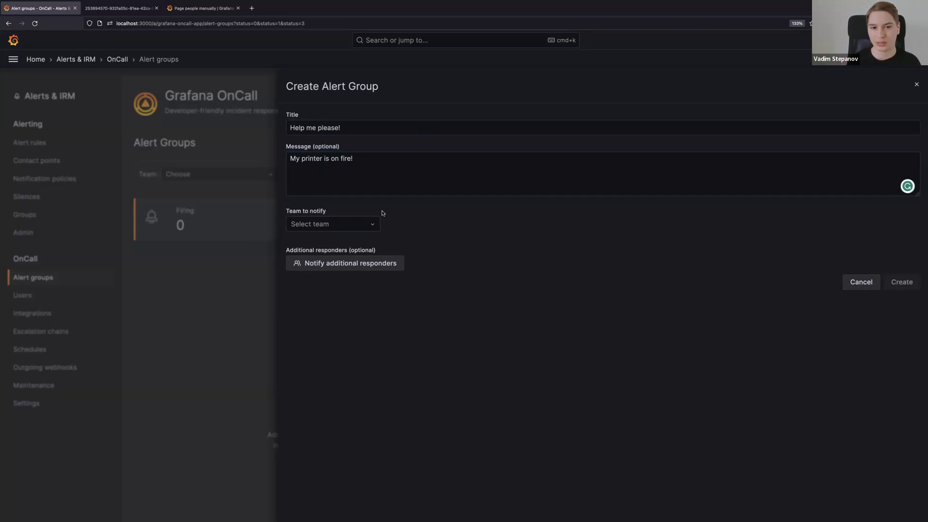
click(371, 224)
Choose Test Team to notify and verify it routes through the Direct paging (Test Team team) integration
click(328, 259)
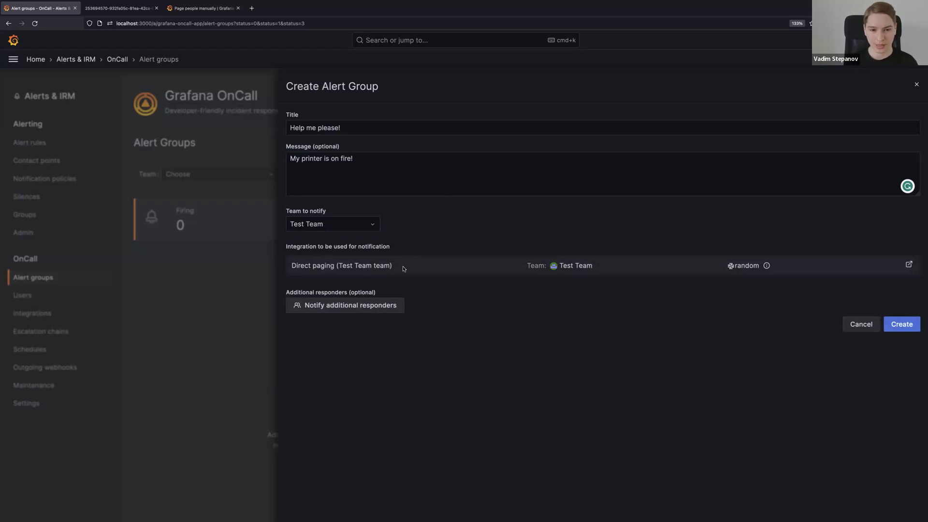
drag(291, 265, 399, 268)
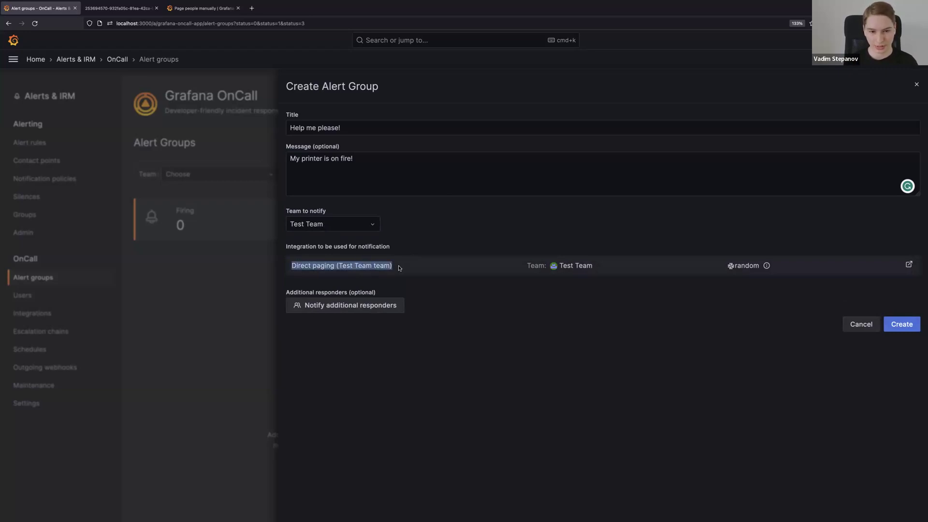
click(400, 268)
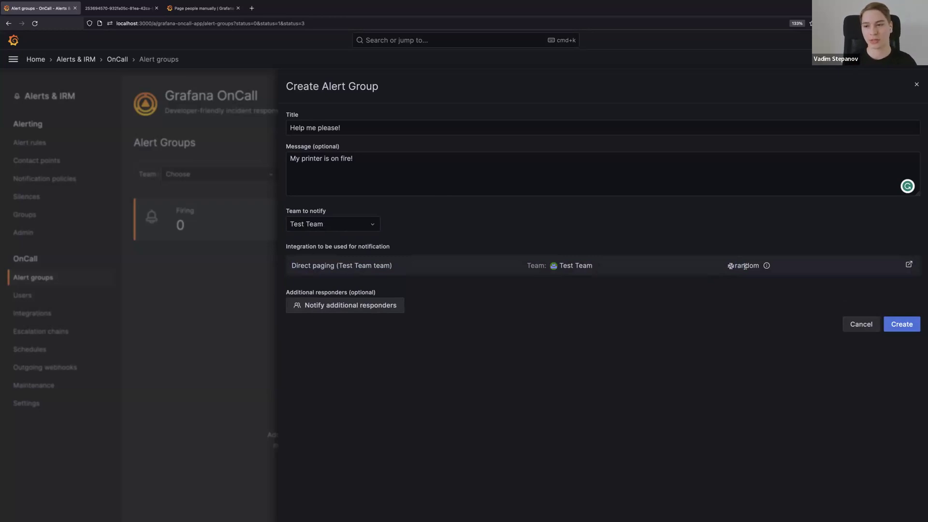
click(912, 269)
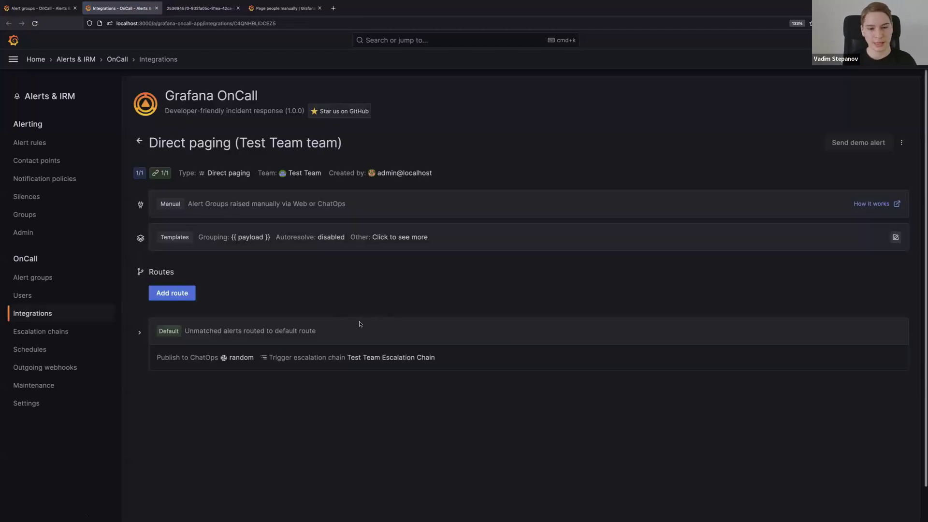
click(360, 322)
scroll(338, 333, down, 1)
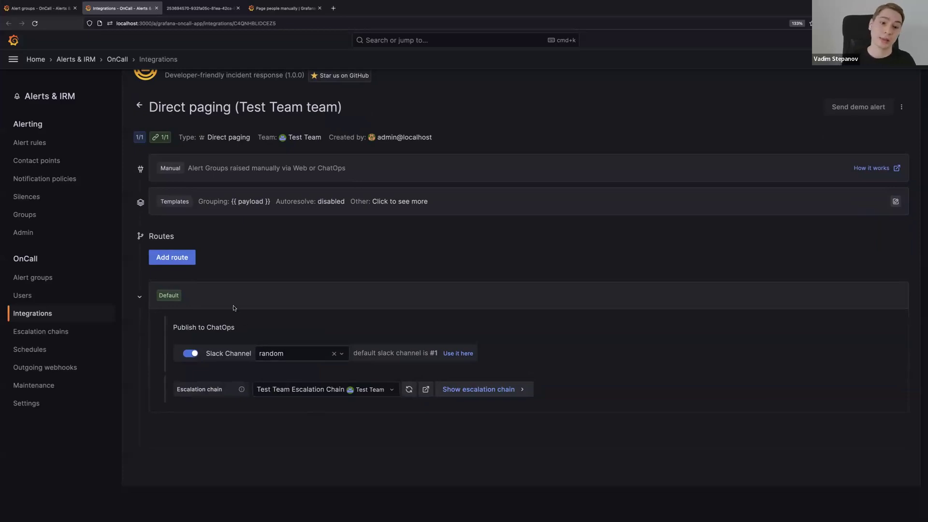
click(51, 8)
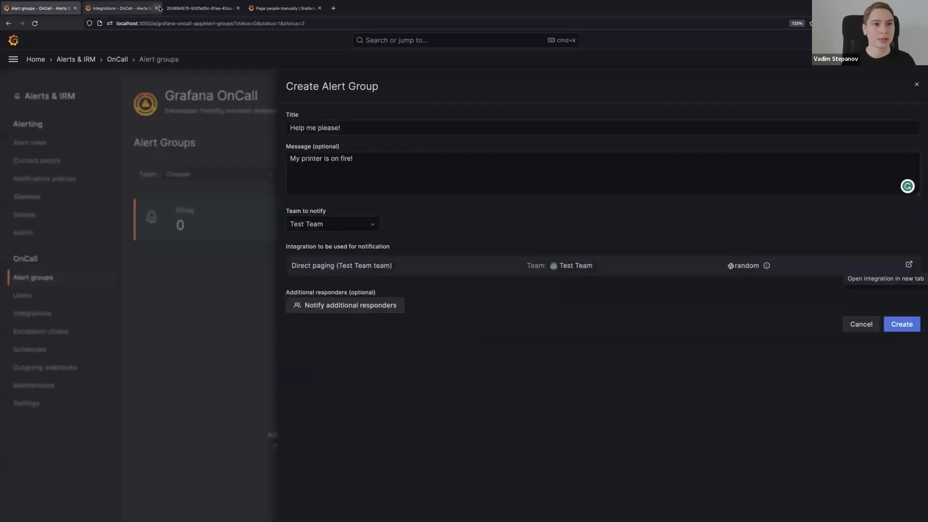
click(156, 8)
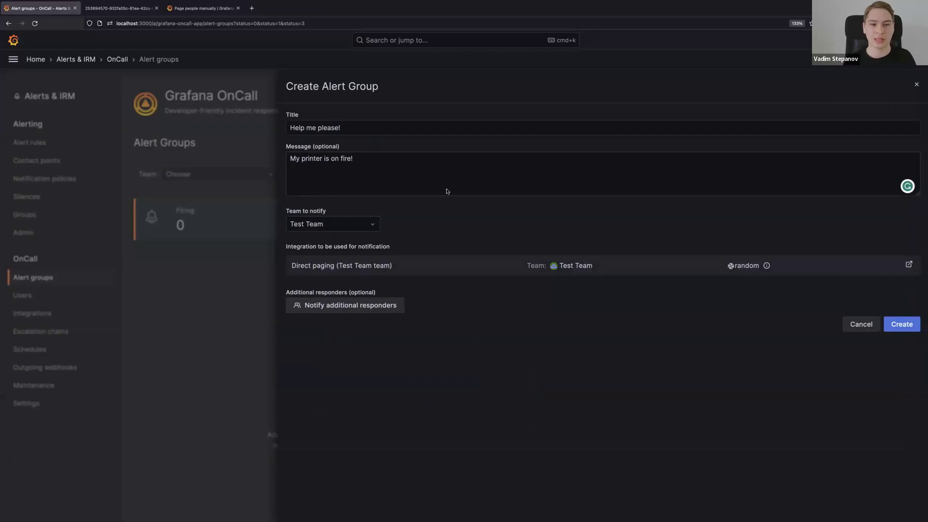
Create the alert group and check the timeline's escalation chain name
click(892, 325)
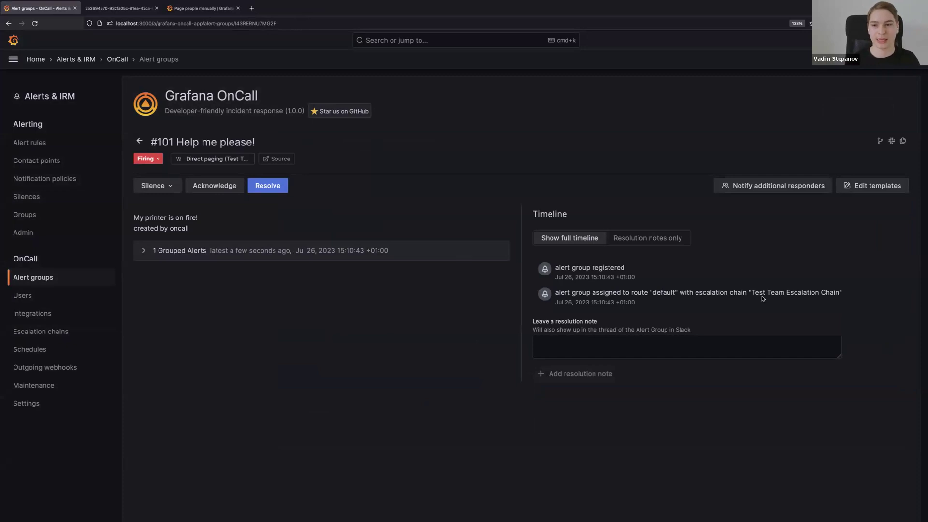
drag(754, 290, 840, 293)
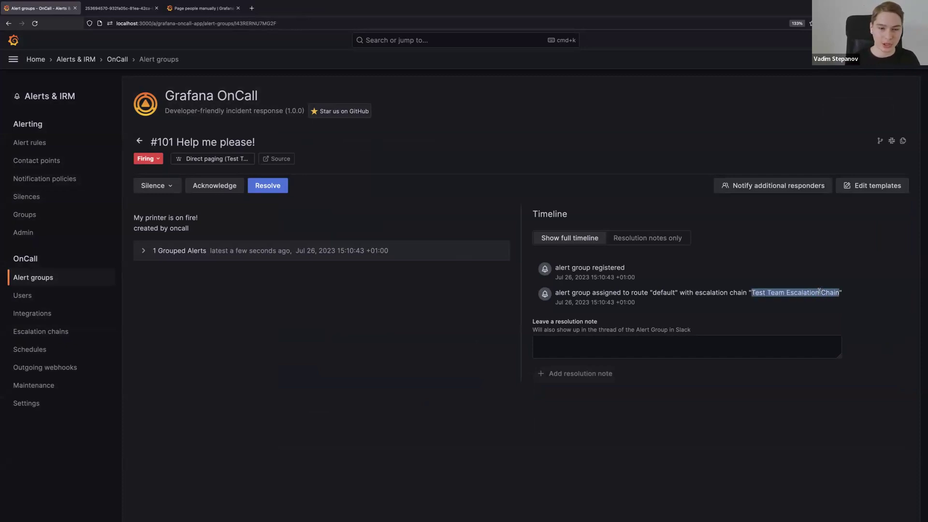
click(200, 234)
Inspect the Direct paging integration's default route, then open alert group #101's timeline
click(32, 313)
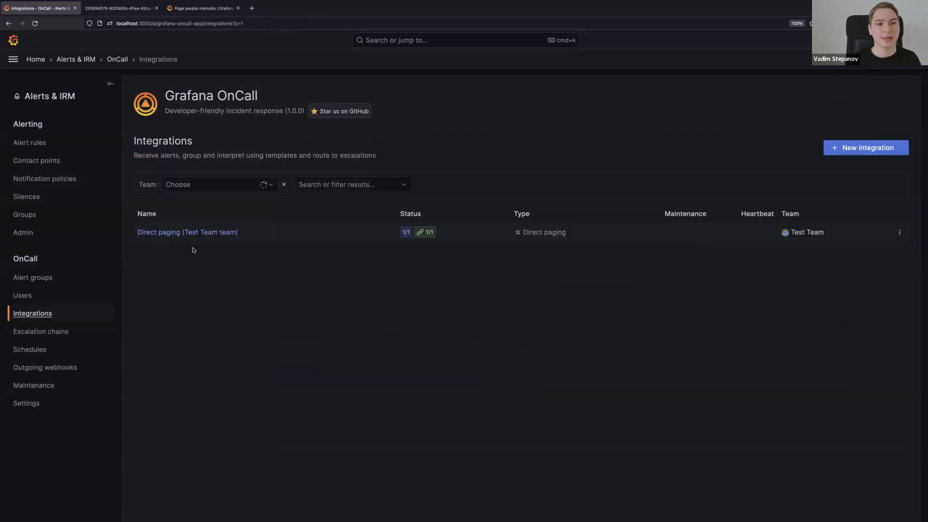
click(235, 290)
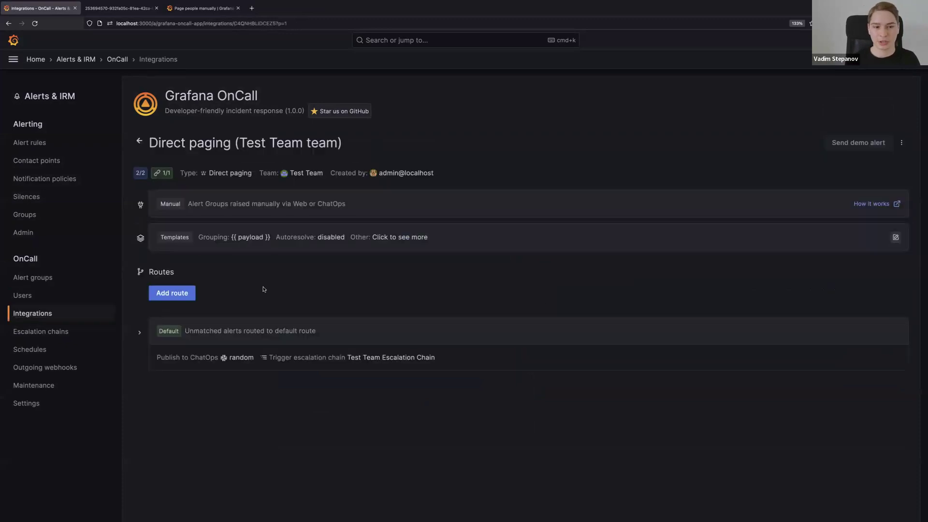
click(256, 346)
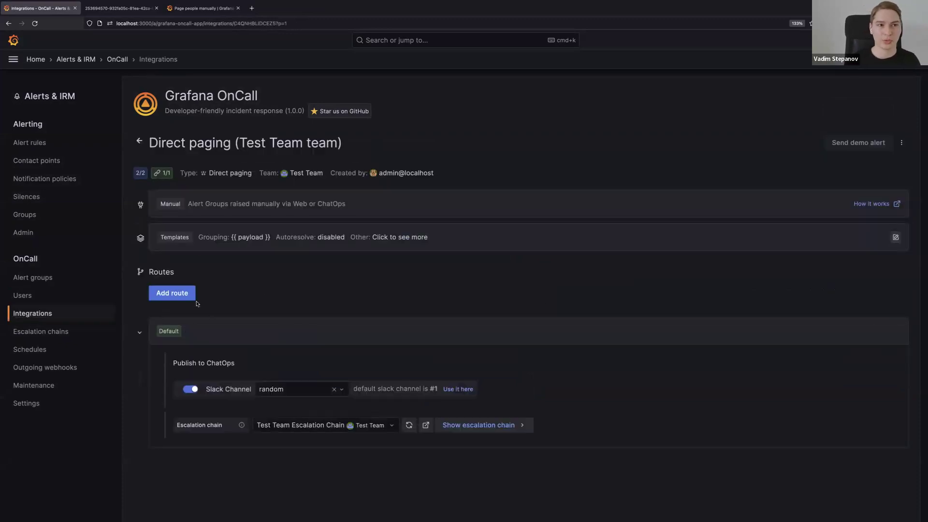
click(72, 274)
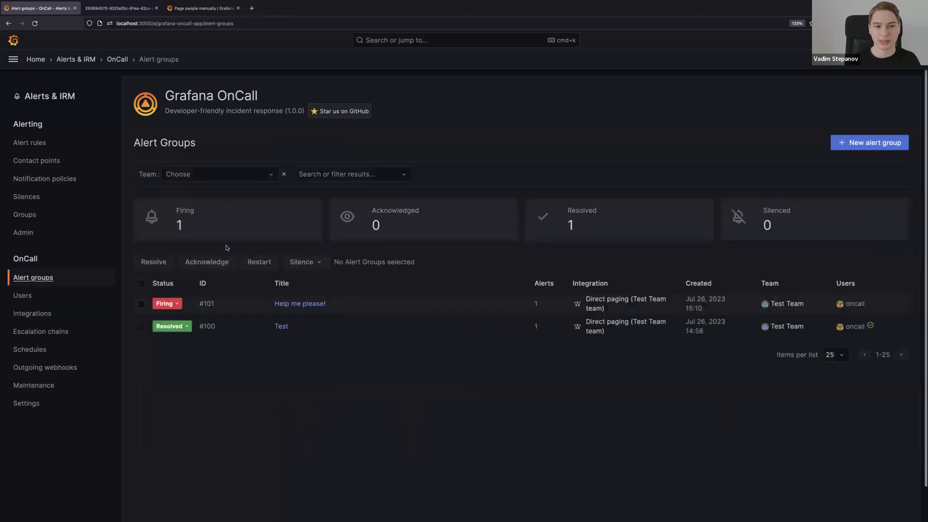
click(293, 304)
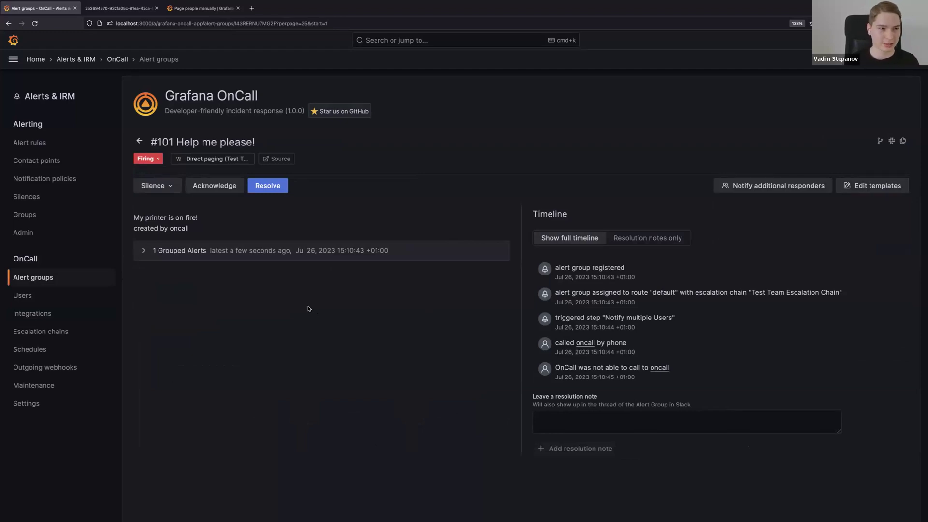
click(14, 60)
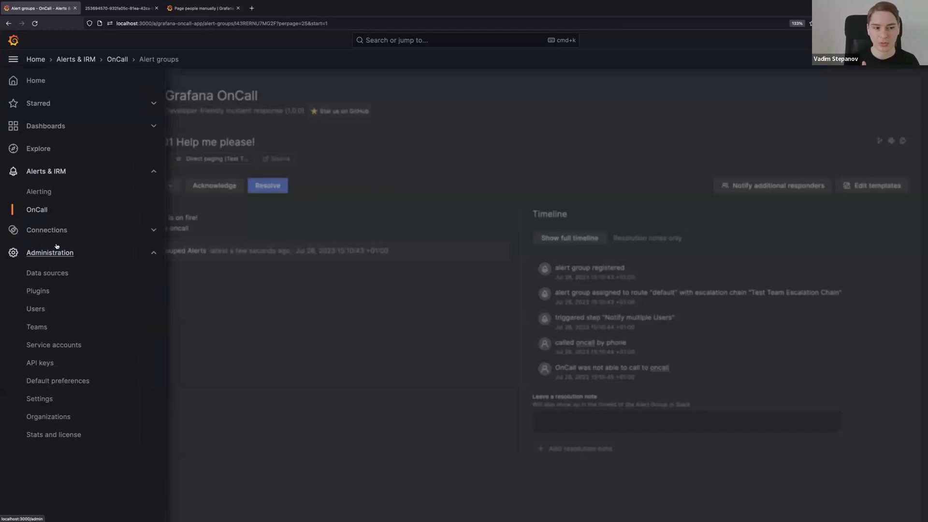
Create a Grafana team named 'Demo' under Administration > Teams, then return to OnCall
click(43, 326)
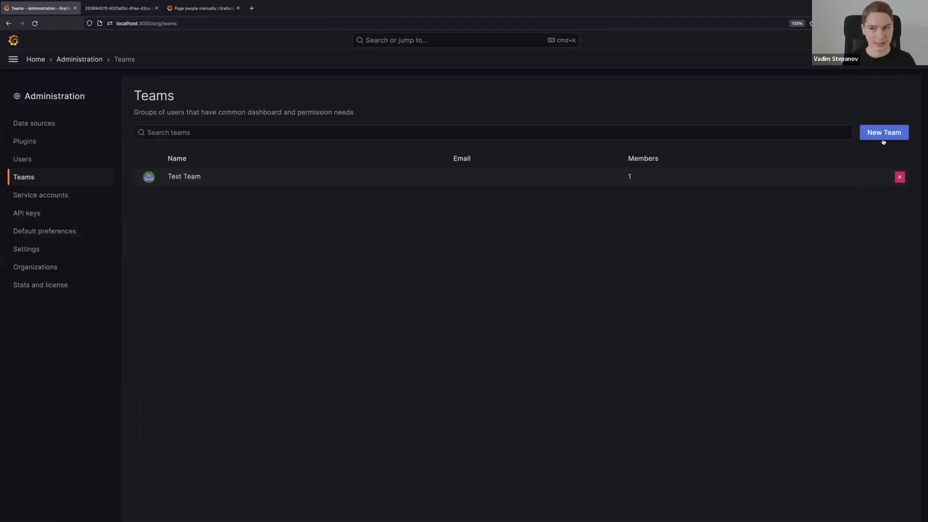
click(864, 133)
click(206, 141)
text(Demo)
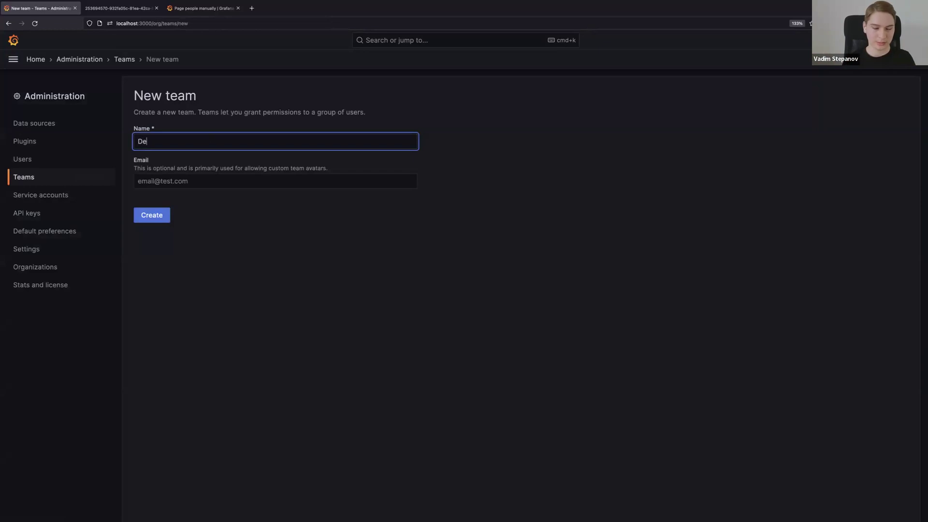
click(152, 214)
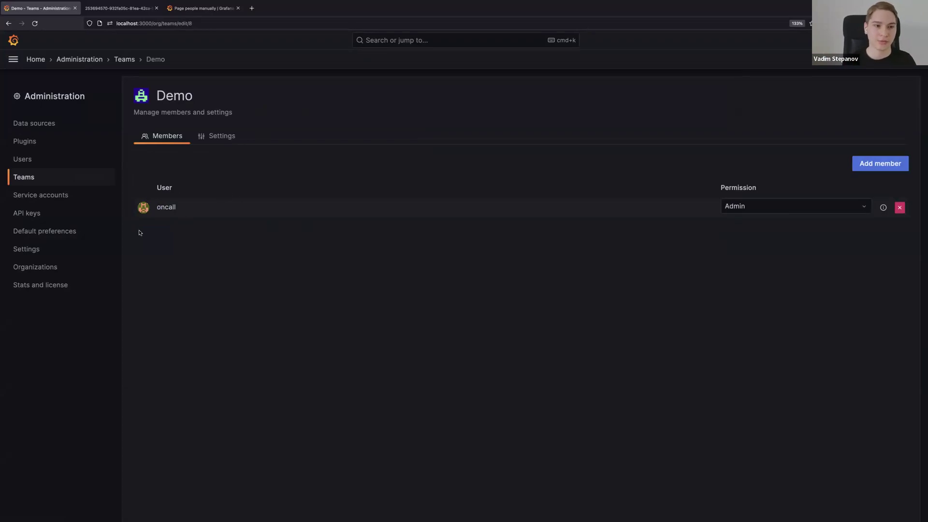
click(13, 59)
click(77, 209)
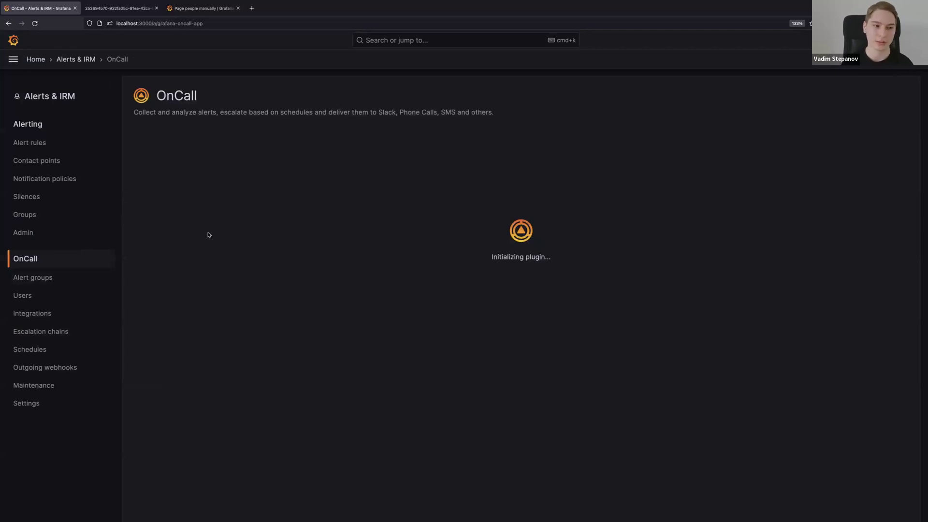
Check the integrations list, then try a new alert group with Demo as the team to notify
click(51, 312)
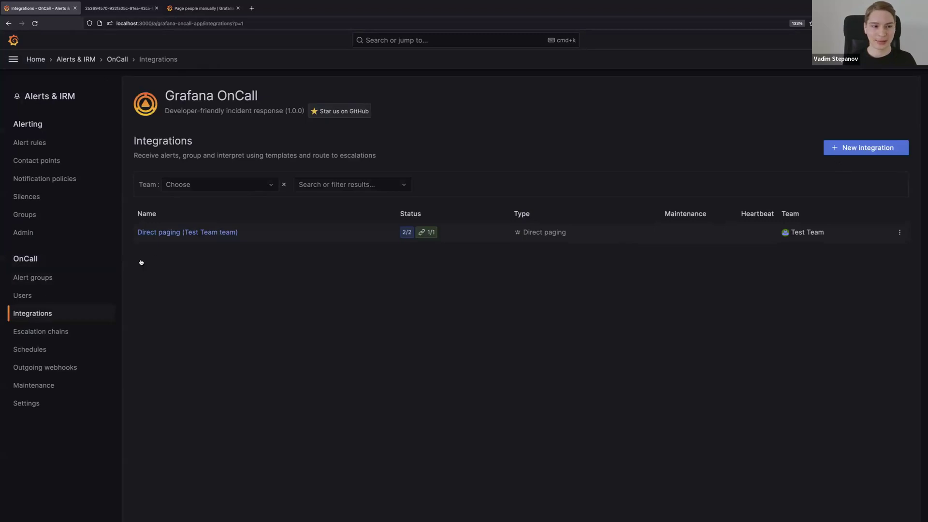
click(45, 279)
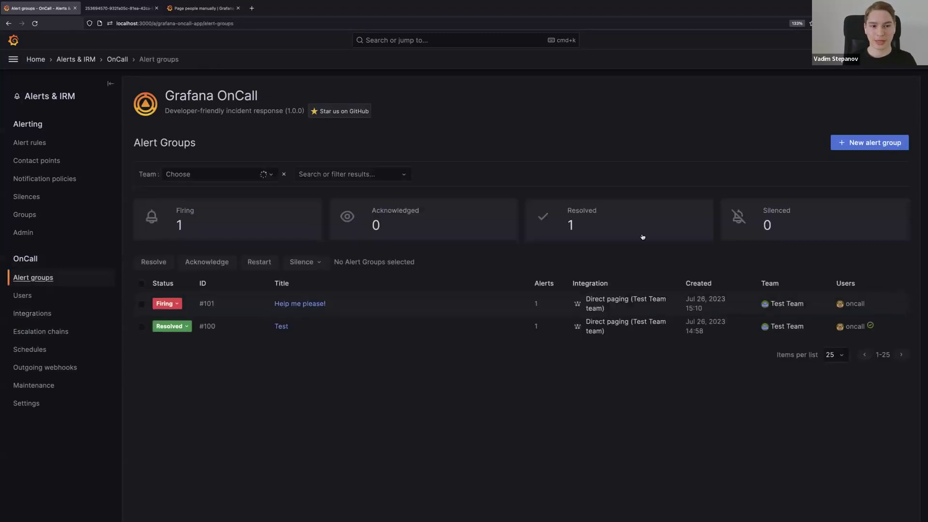
click(859, 143)
click(343, 225)
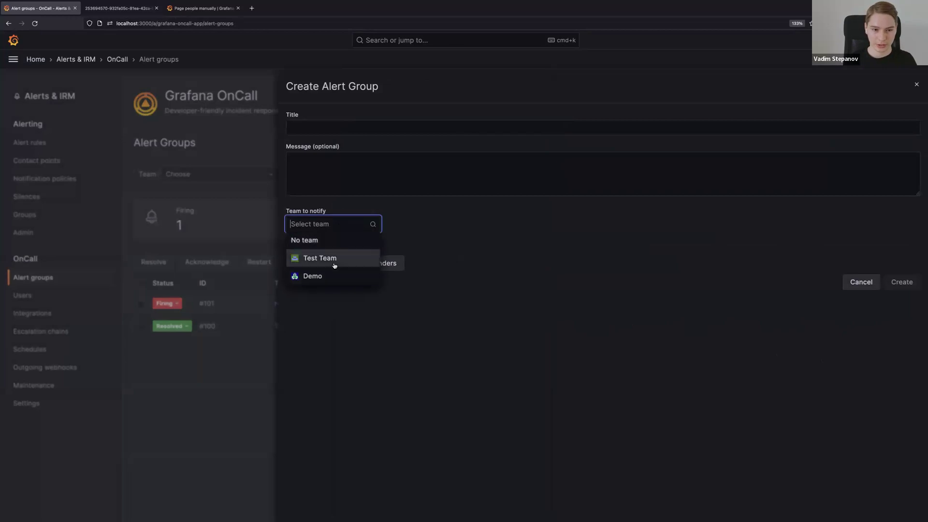
click(321, 272)
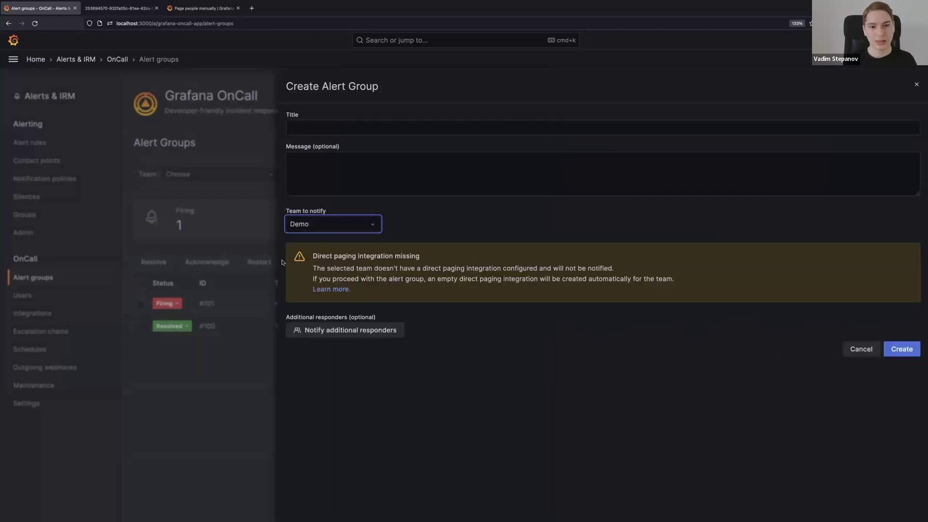
click(440, 300)
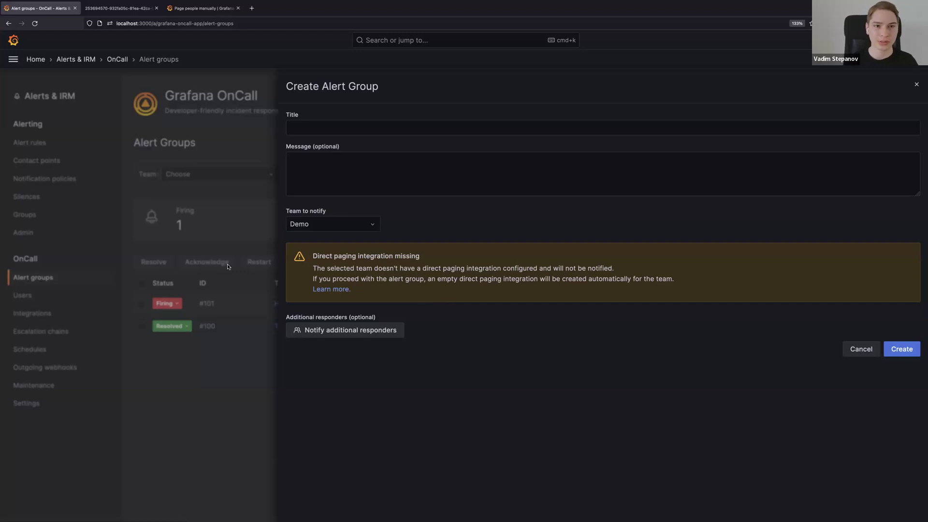
click(916, 85)
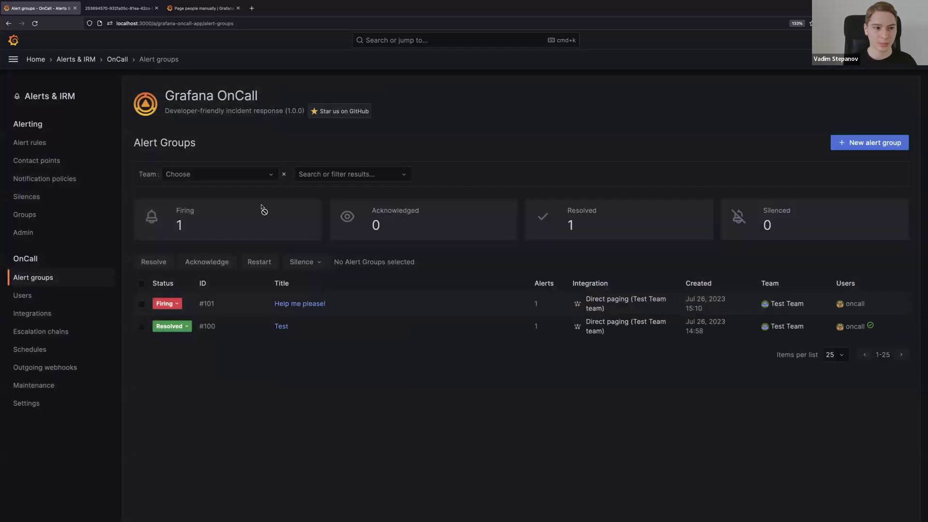
Recheck integrations and retry a Demo alert group, revealing the missing direct paging warning
click(63, 321)
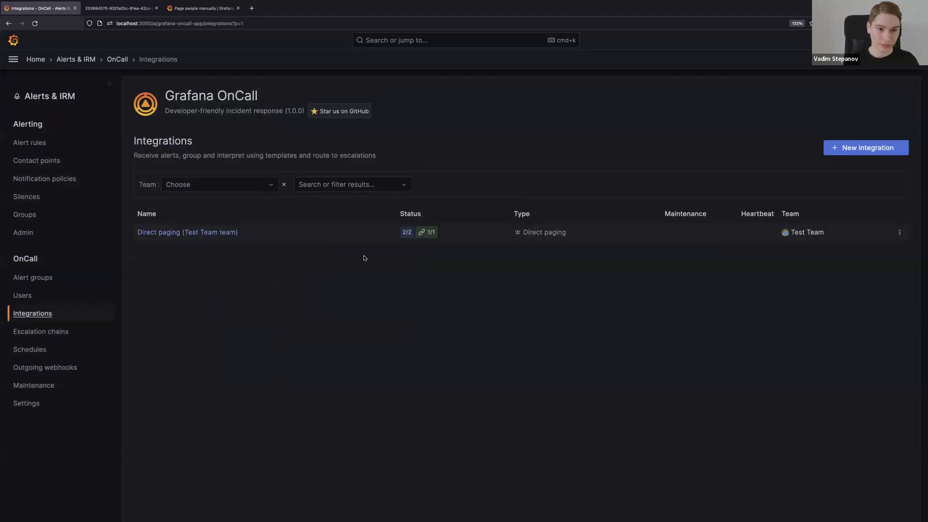
click(60, 284)
click(842, 153)
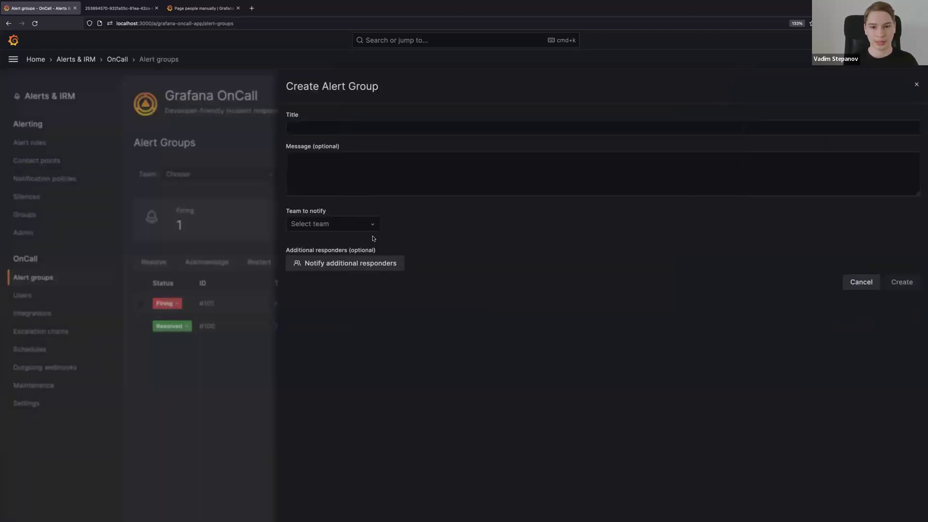
click(369, 229)
click(334, 274)
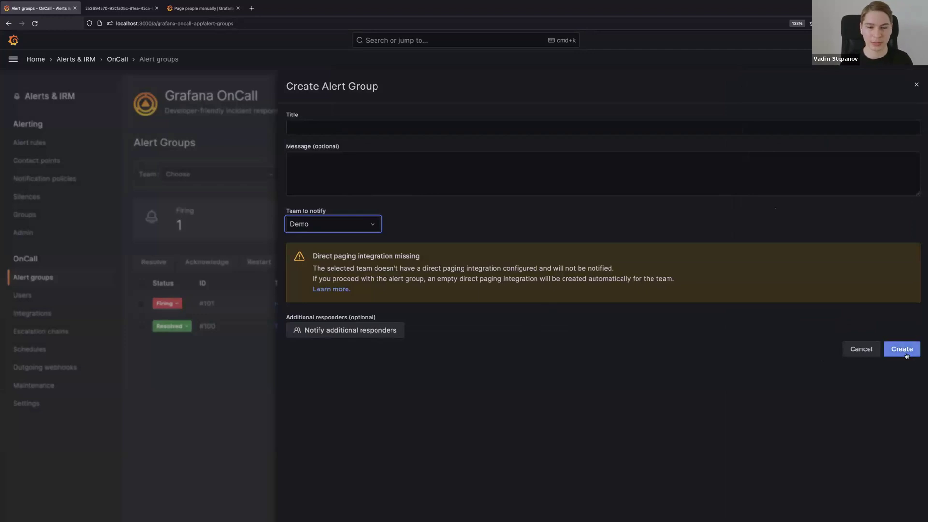
click(451, 383)
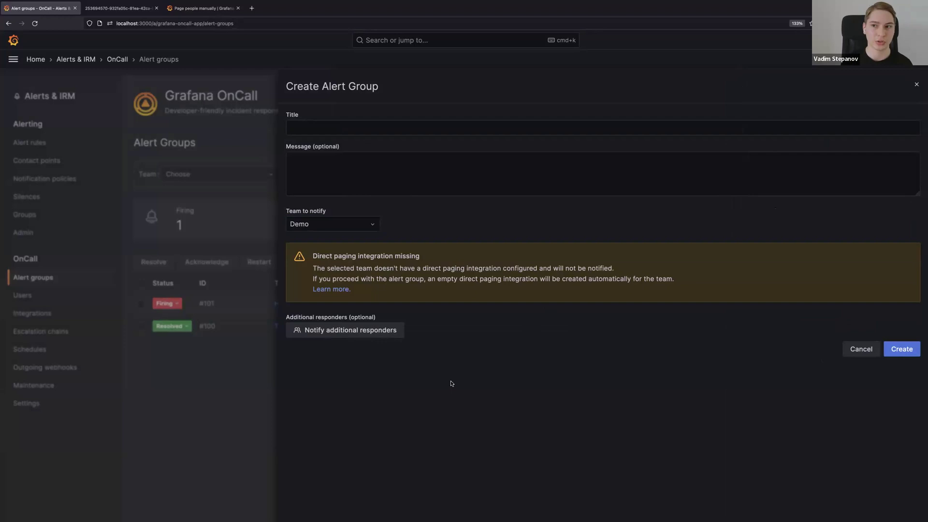
Add a Direct paging integration named 'Demo Direct Paging' assigned to the Demo team
click(917, 86)
click(42, 314)
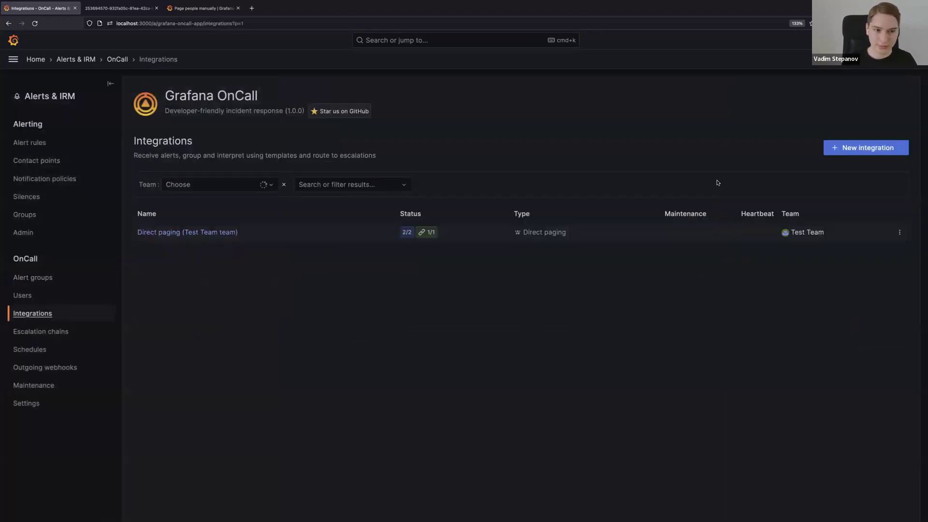
click(842, 150)
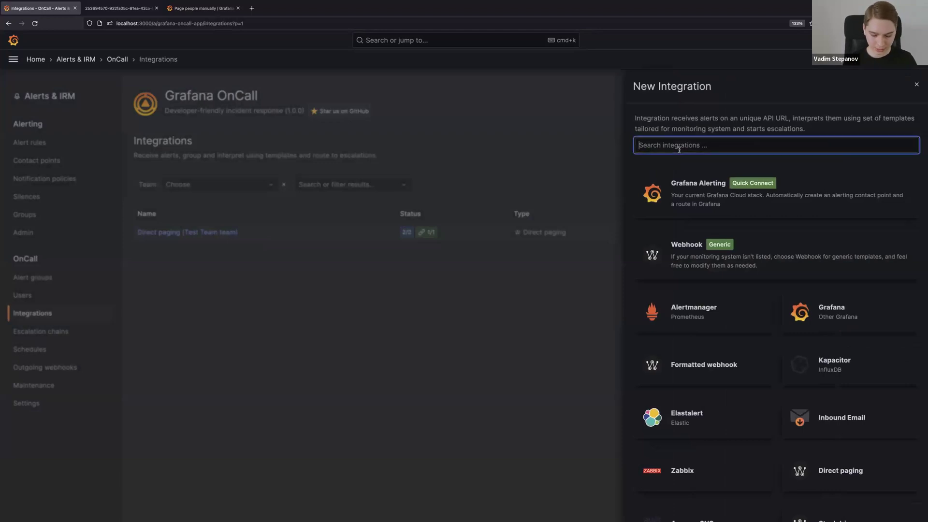
text(dire)
click(697, 178)
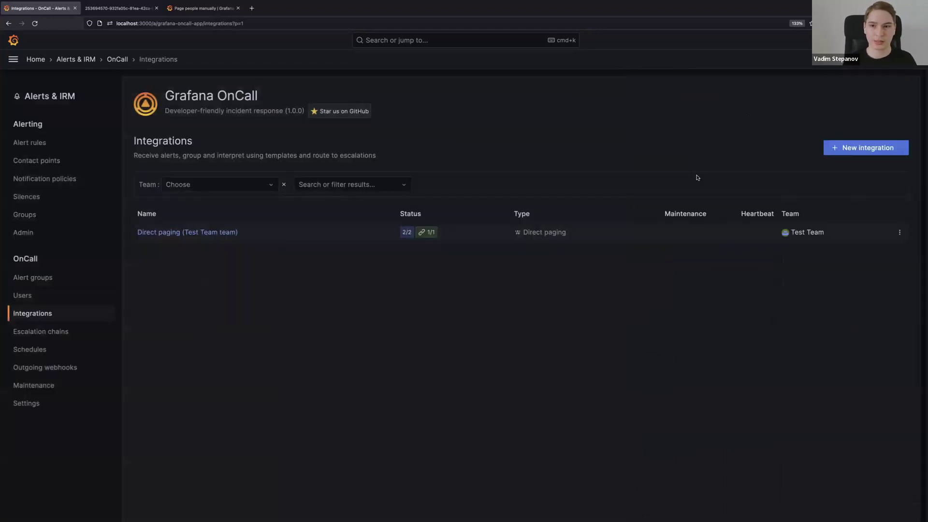
click(683, 133)
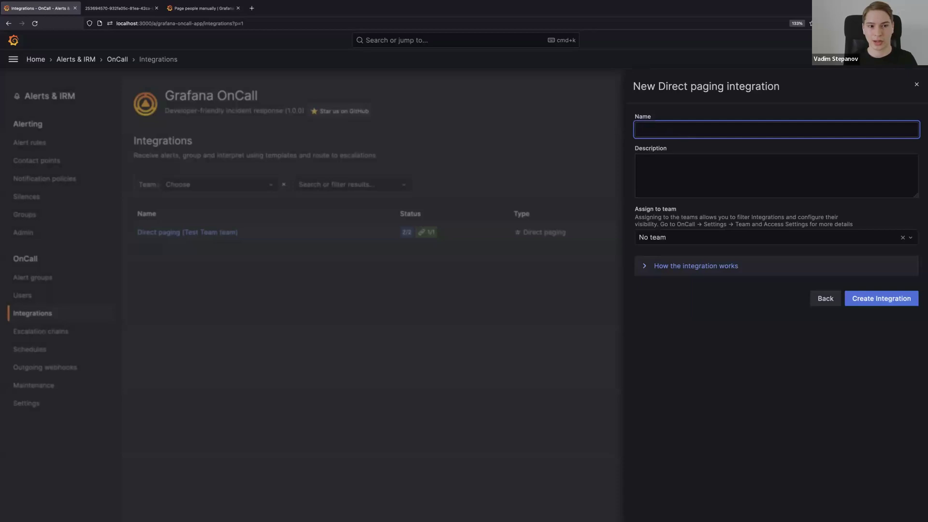
text(Demo)
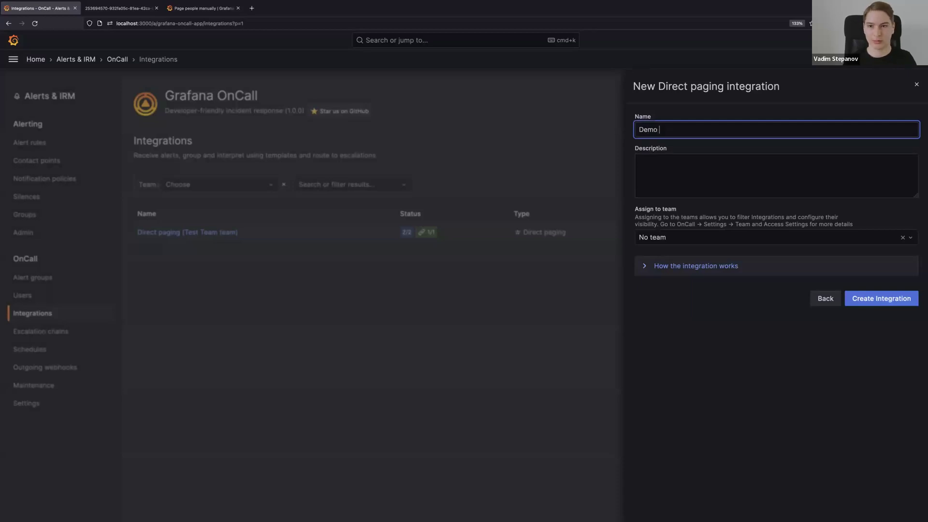
text( Direct Paging)
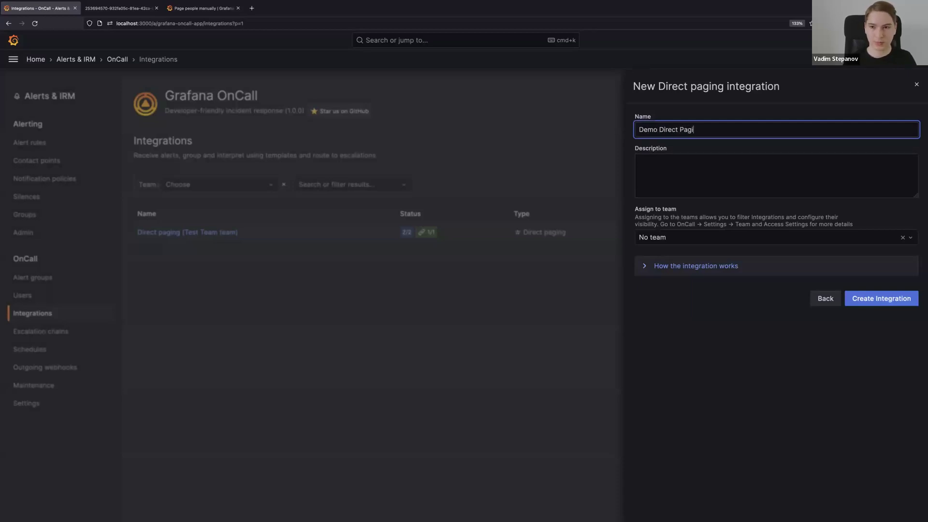
click(678, 236)
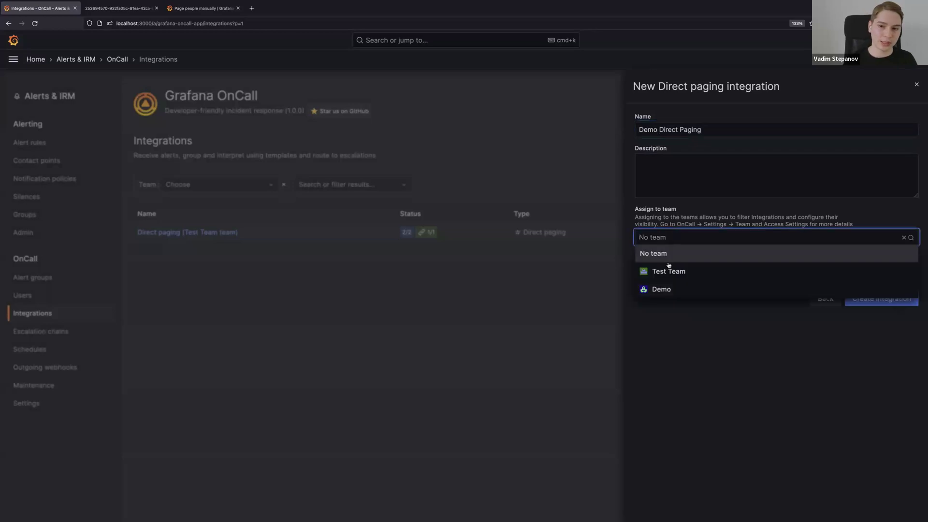
click(669, 289)
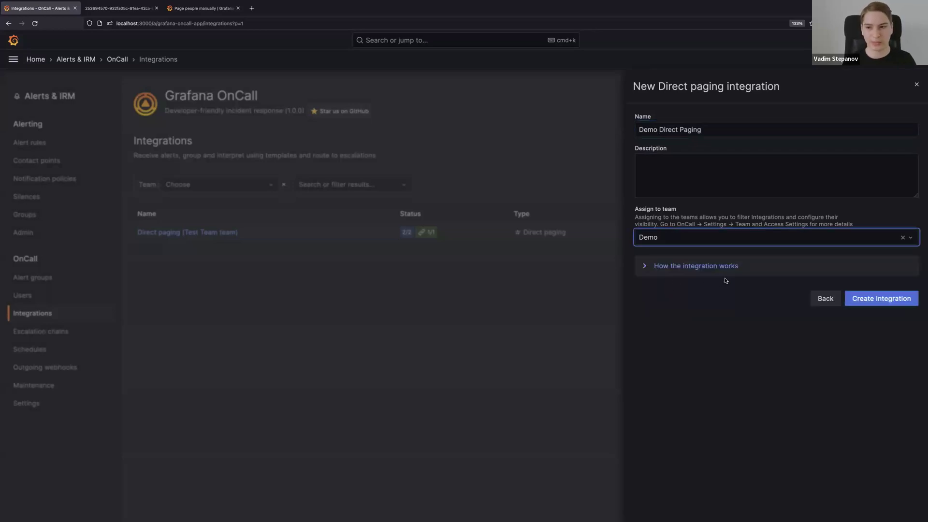
click(861, 299)
Point Demo Direct Paging's default route at the general Slack channel
click(203, 357)
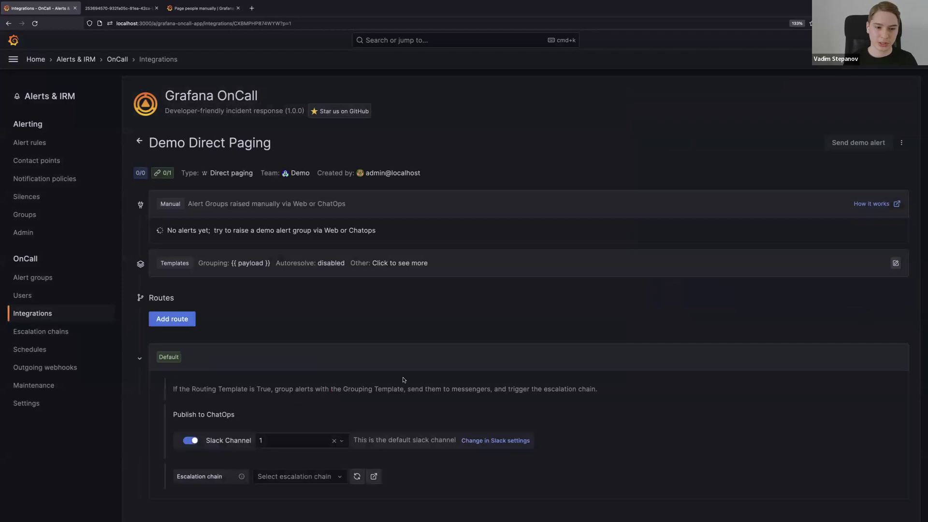
scroll(203, 362, down, 1)
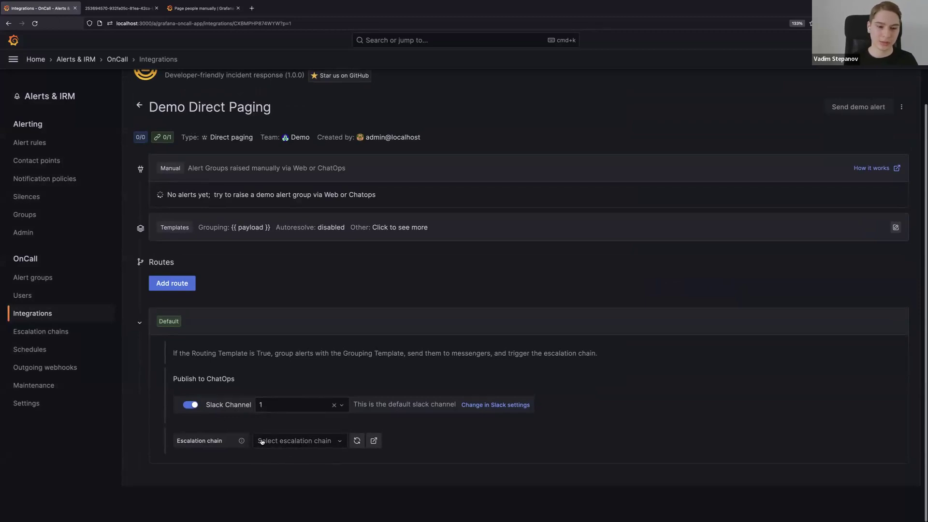
click(282, 407)
click(273, 422)
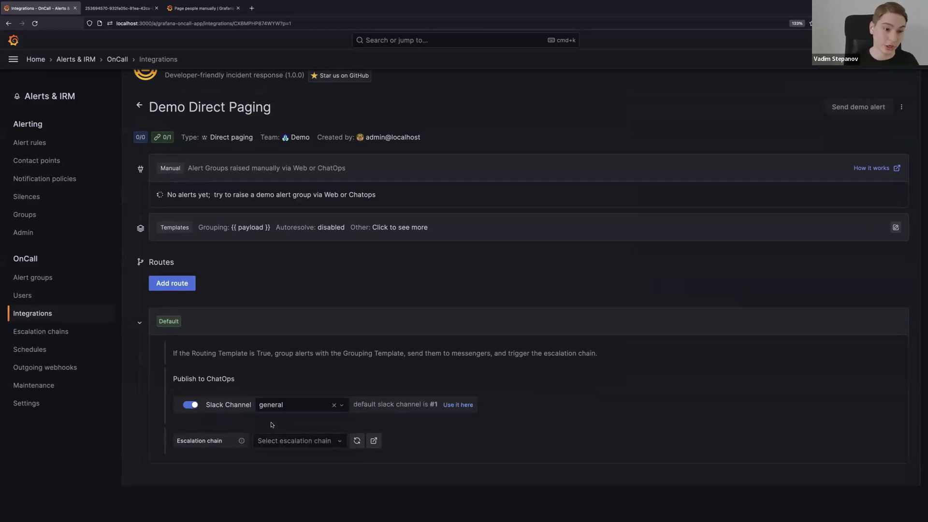
Draft an alert group titled 'help me' with message 'demo team help needed' for the Demo team
click(32, 277)
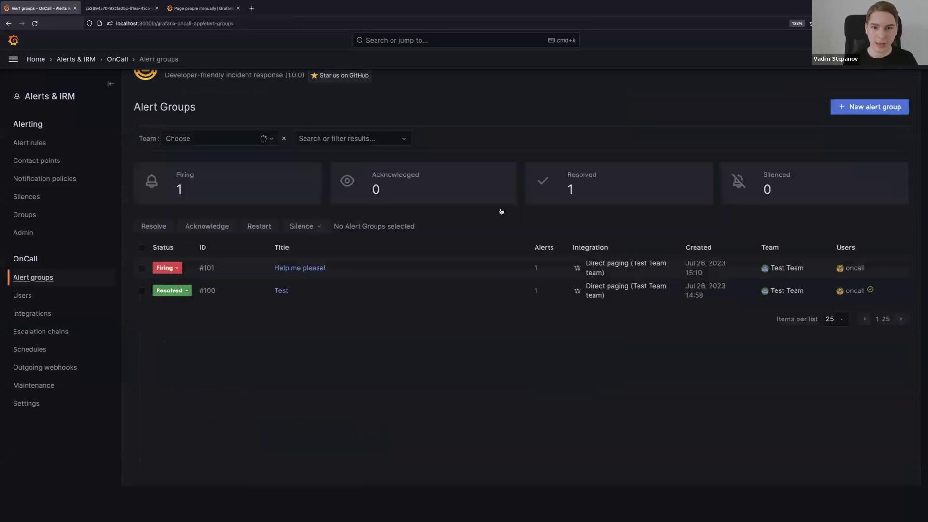
click(849, 105)
click(385, 128)
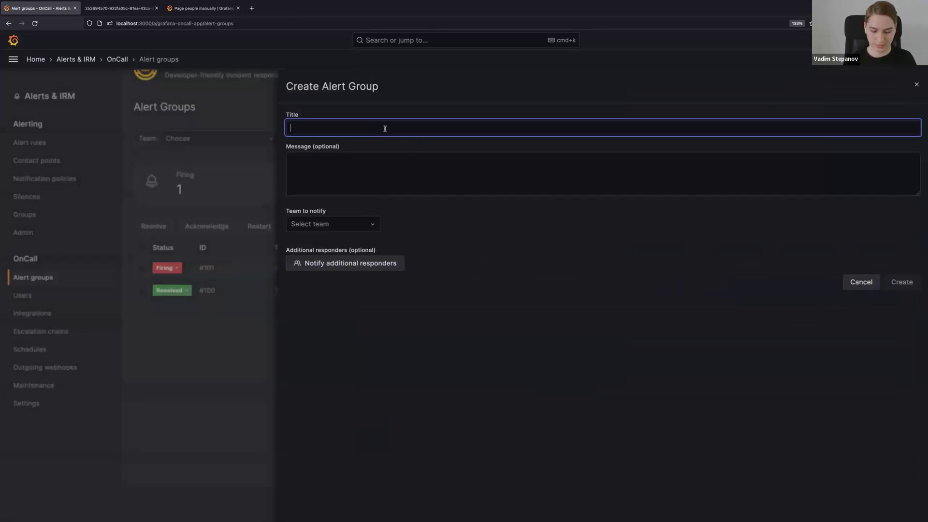
text(help me)
click(435, 195)
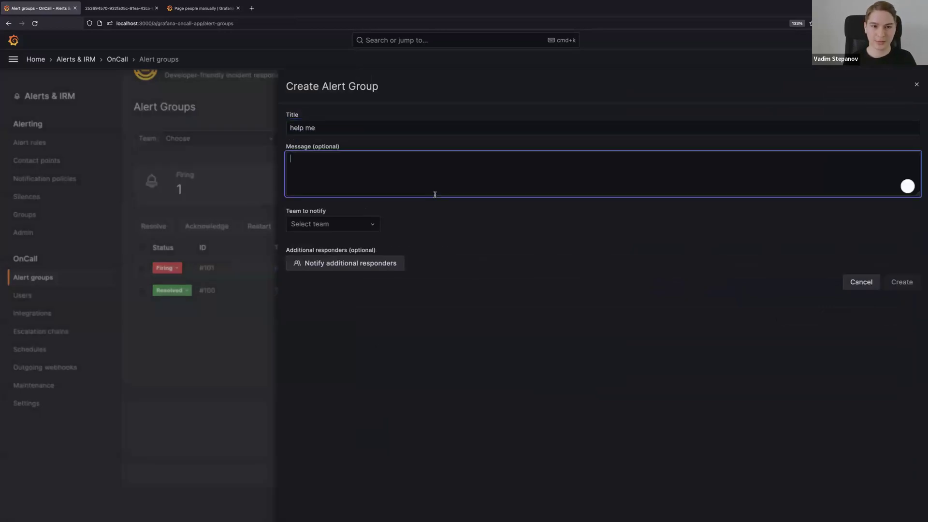
text(demo team he)
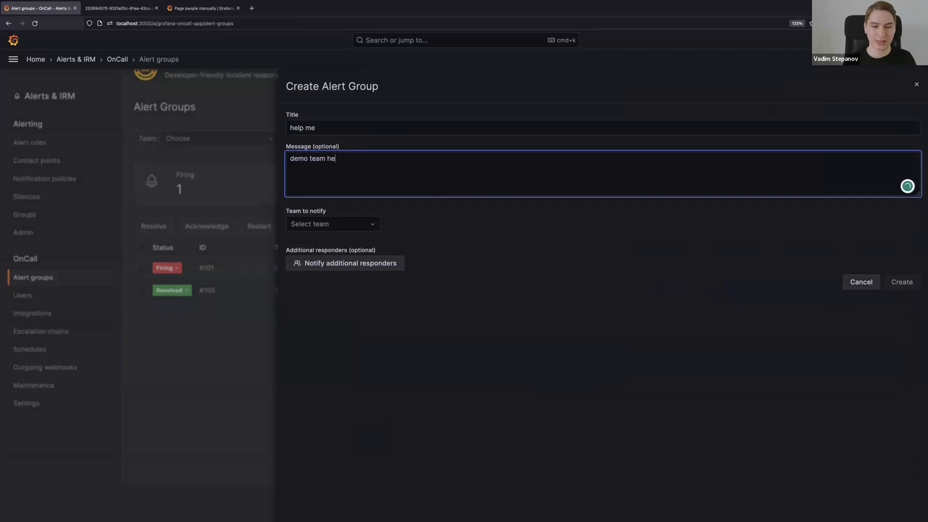
text(lp needed)
click(344, 224)
click(328, 274)
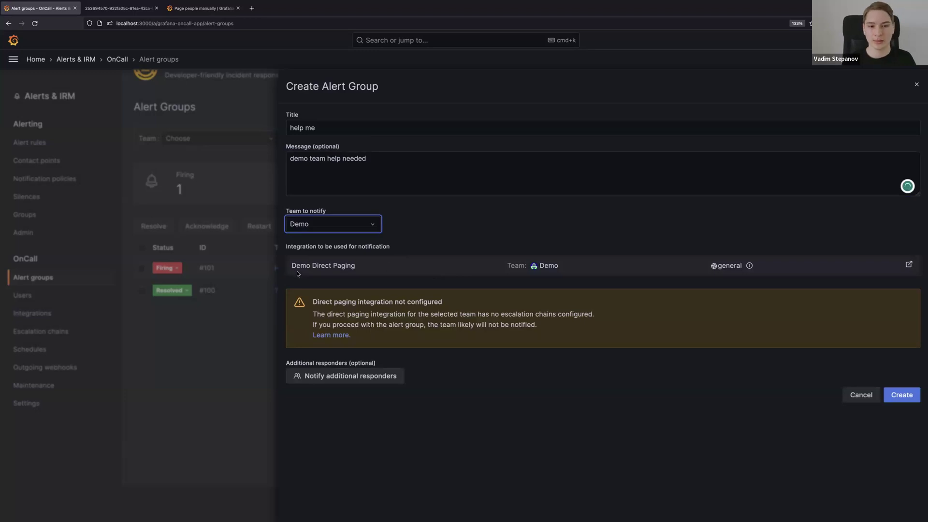
drag(292, 267, 553, 268)
click(610, 276)
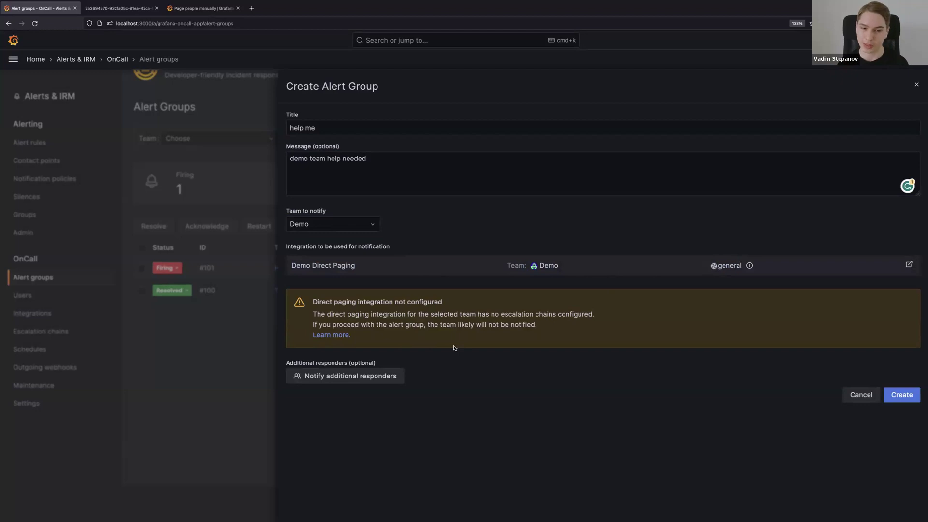
Add Test Schedule as an additional responder and create the alert group
click(369, 375)
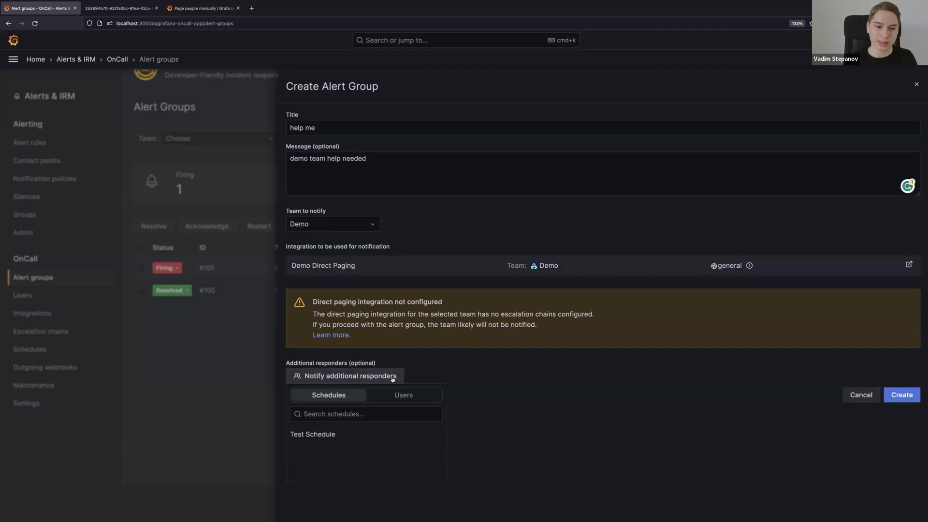
click(404, 395)
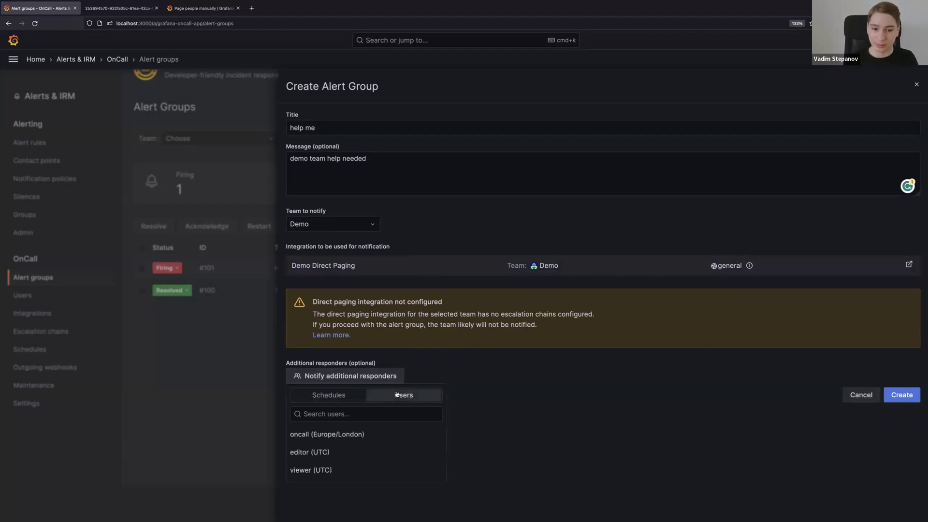
click(329, 395)
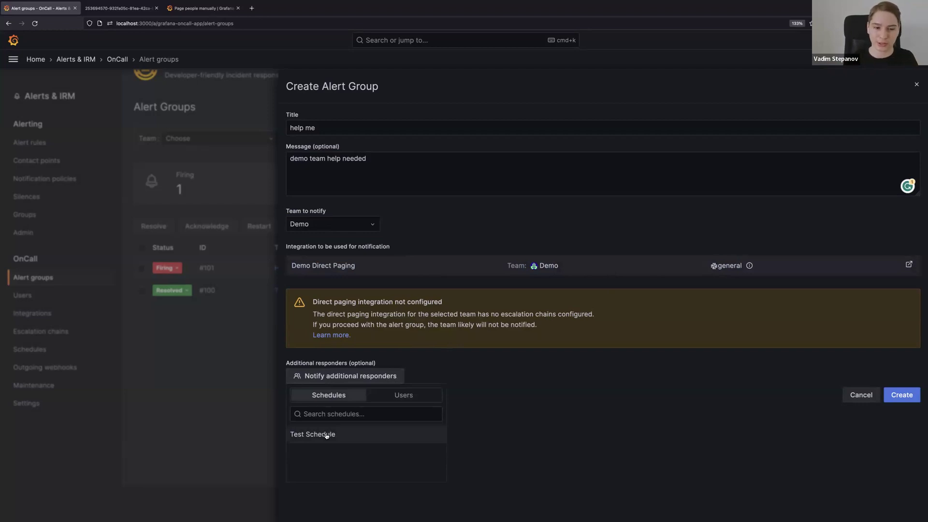
click(327, 434)
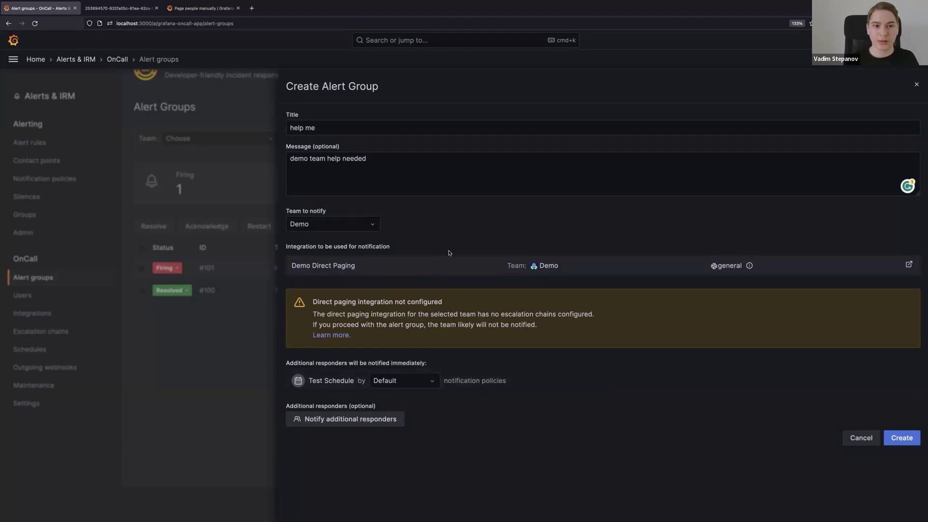
click(902, 438)
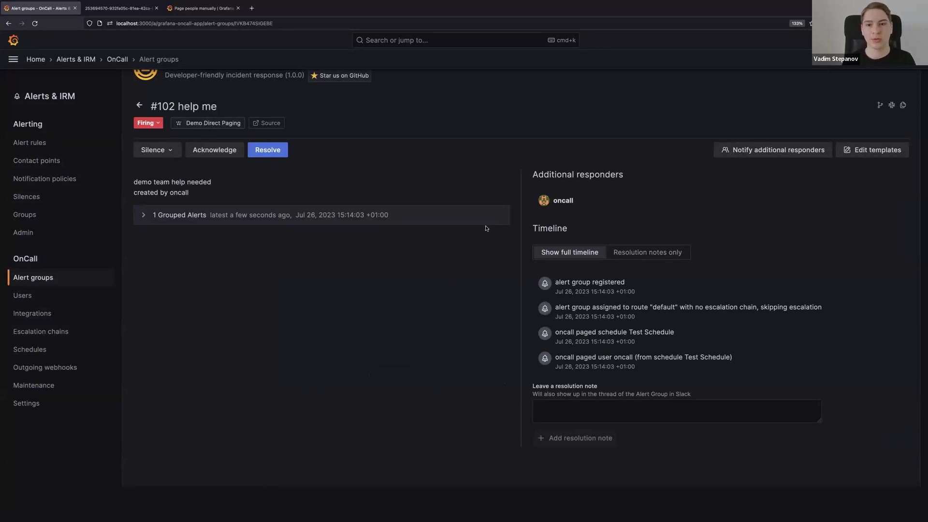
Visit Schedules, return to Alert groups, and open a blank Create Alert Group form
mouse_move(568, 200)
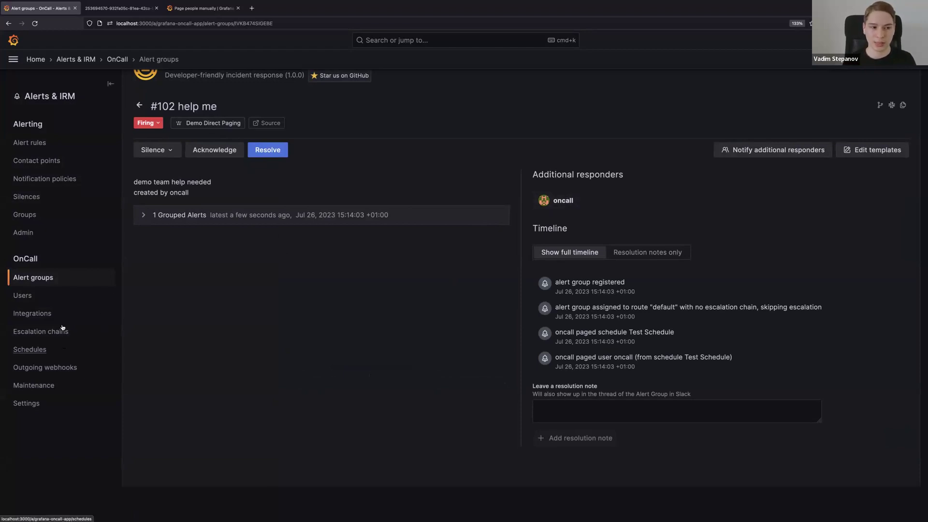
click(30, 350)
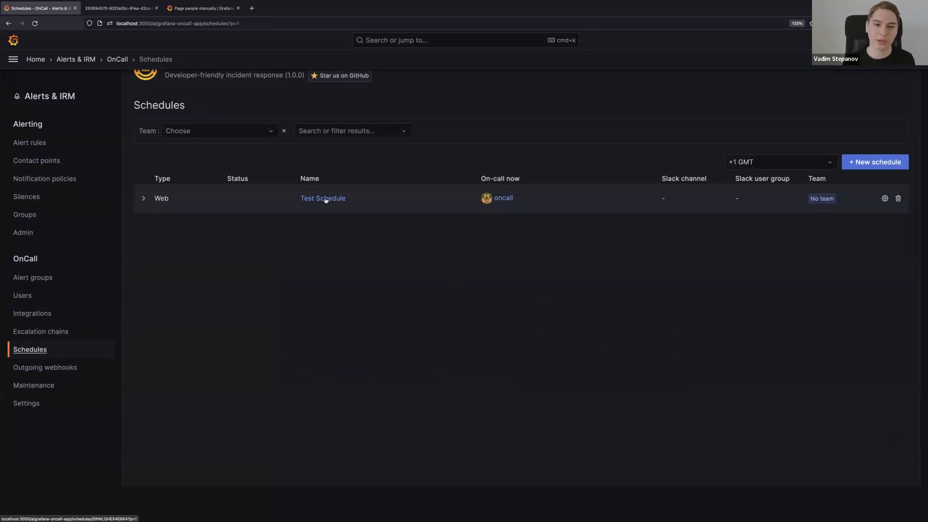
click(73, 278)
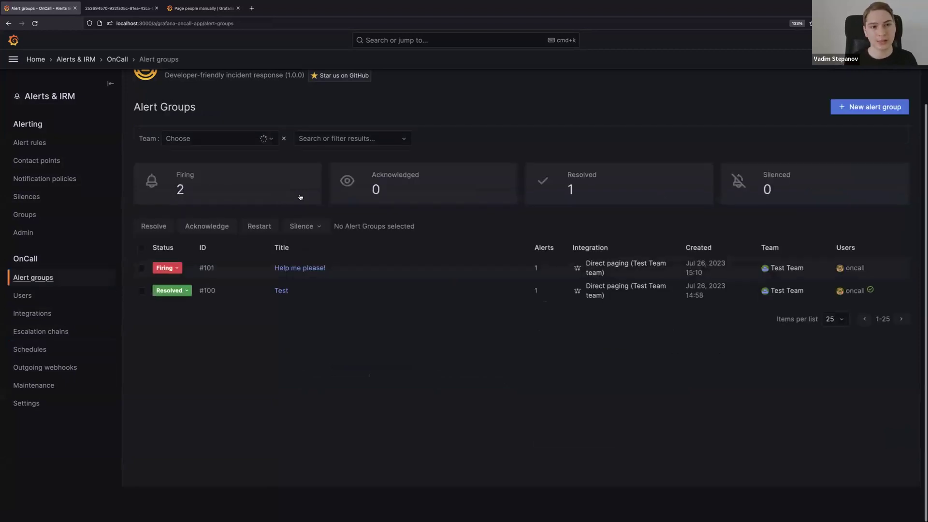
click(875, 108)
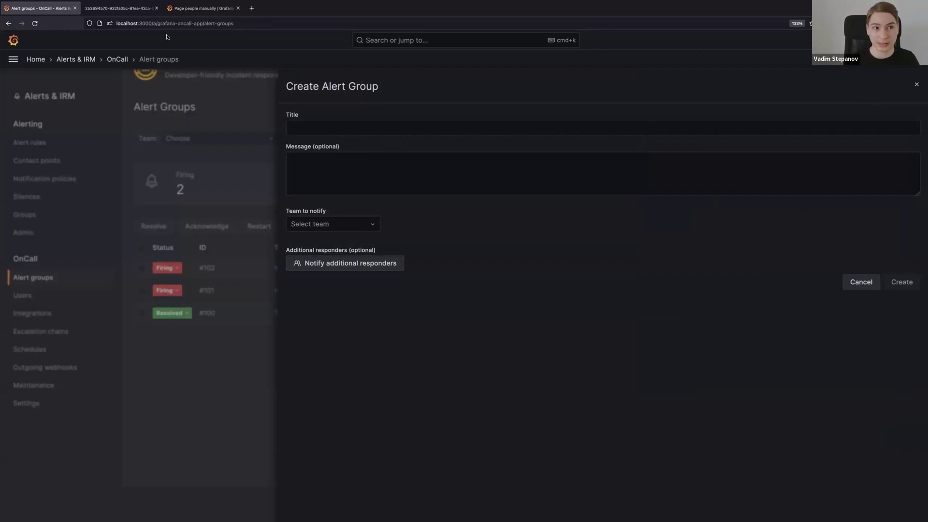
Show the Slack alert group dialog screenshot, then the 'Page people manually' docs page
click(118, 8)
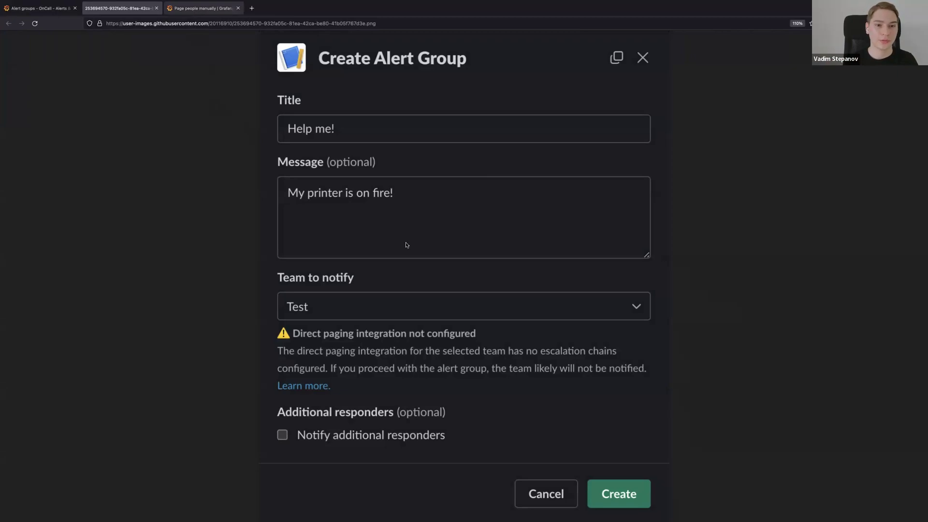
key(ctrl+Tab)
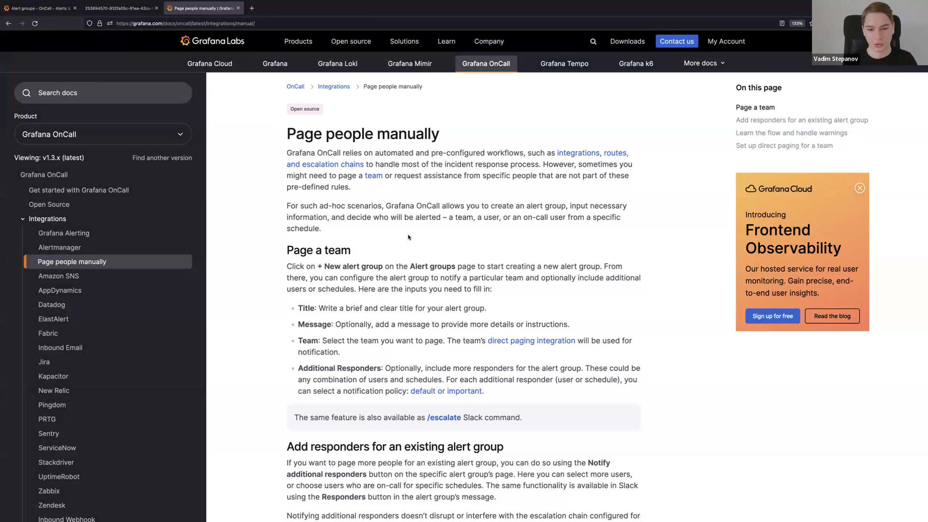
scroll(409, 237, down, 1)
scroll(409, 235, down, 5)
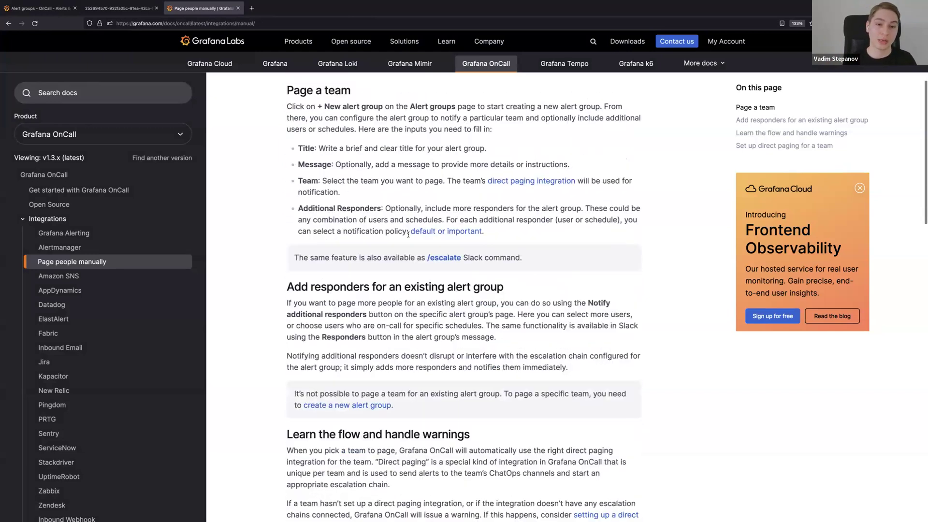
scroll(409, 236, down, 2)
scroll(409, 235, up, 3)
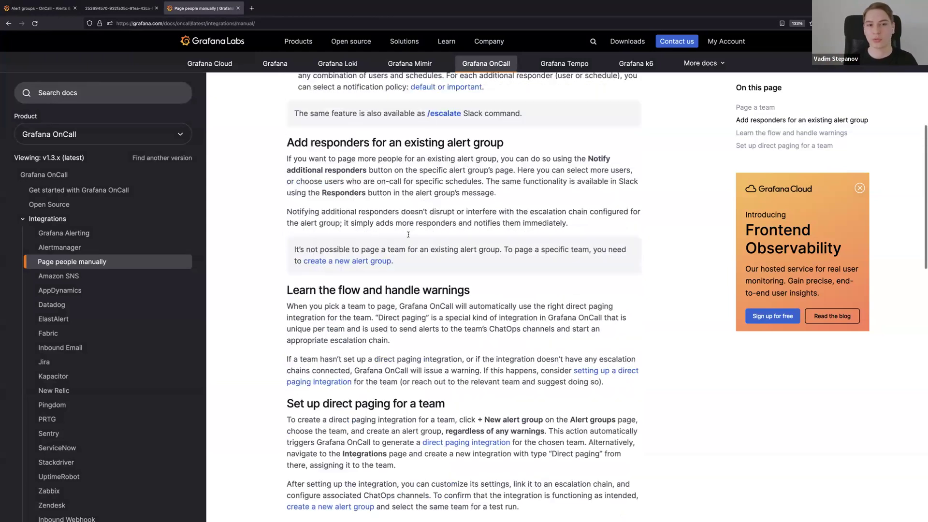
drag(288, 182, 480, 183)
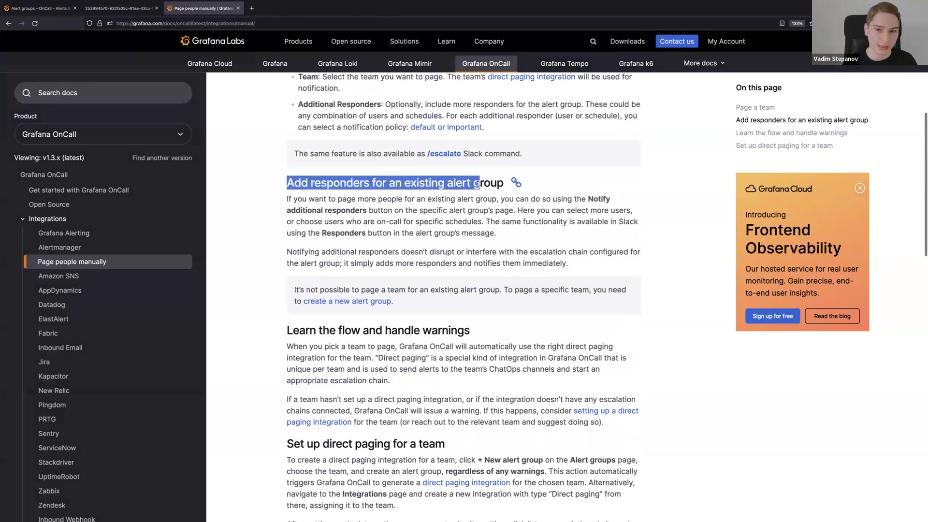
click(467, 216)
scroll(467, 216, down, 1)
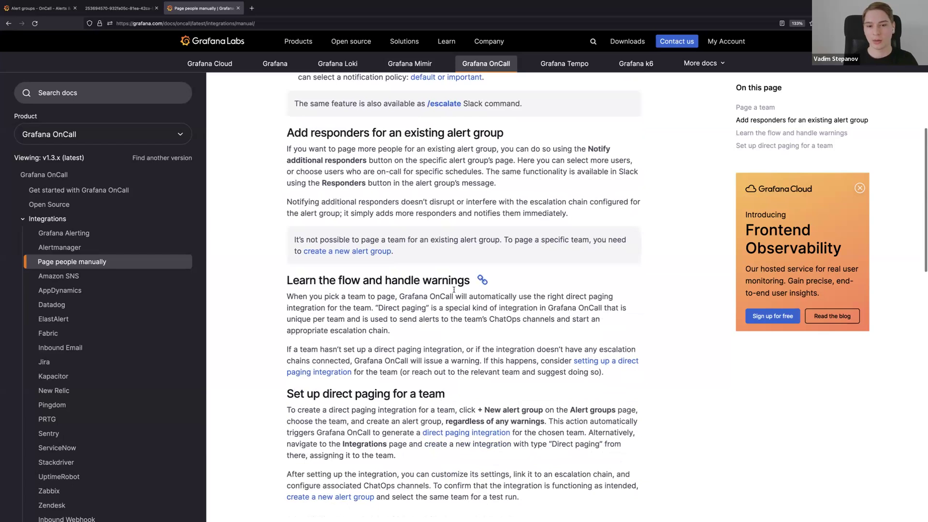
drag(466, 280, 345, 280)
click(344, 280)
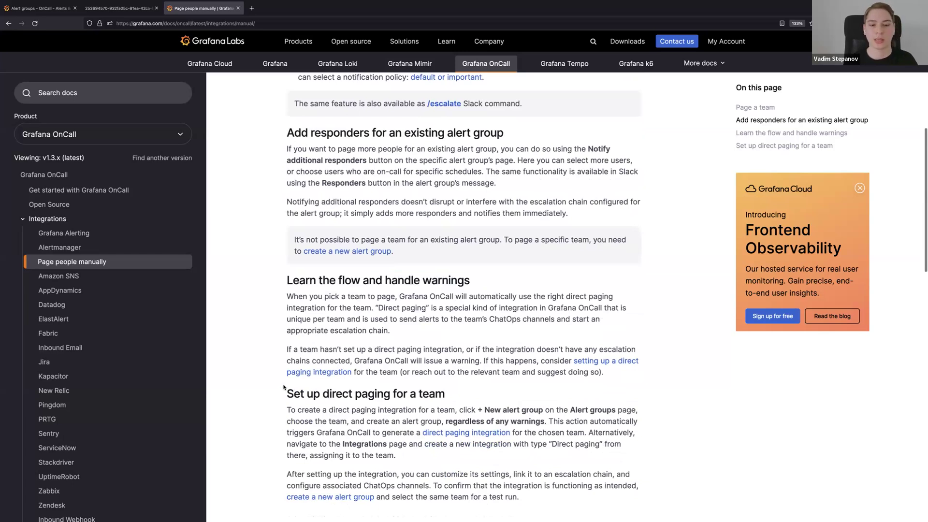
drag(284, 393, 423, 394)
click(423, 394)
scroll(435, 304, up, 5)
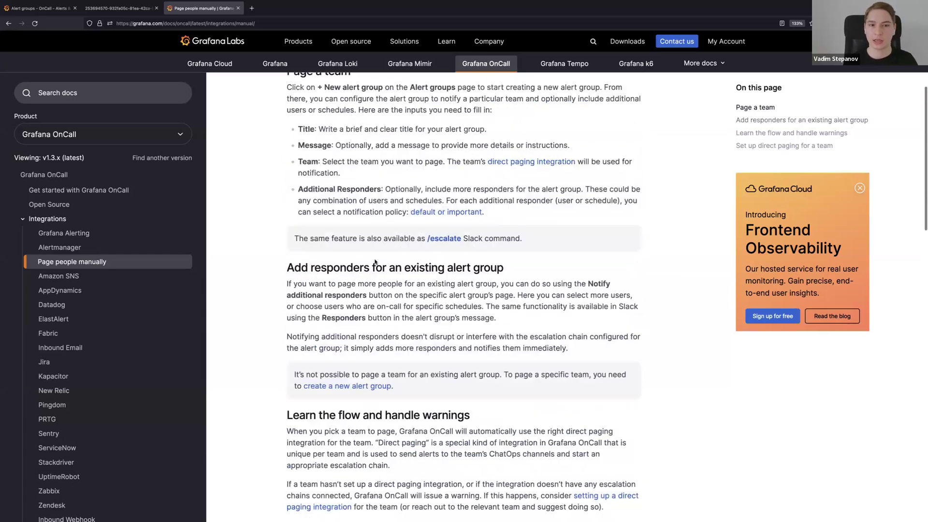
scroll(307, 201, up, 1)
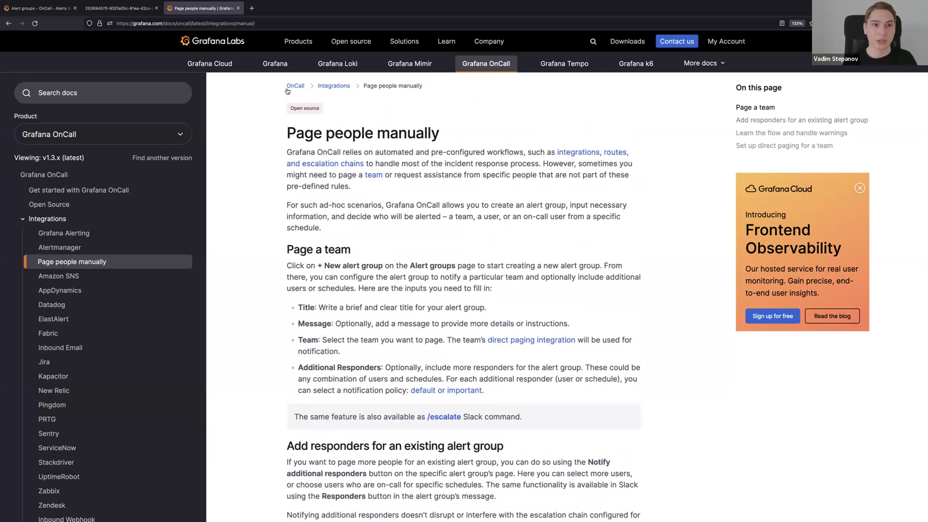
key(ctrl+l)
key(Return)
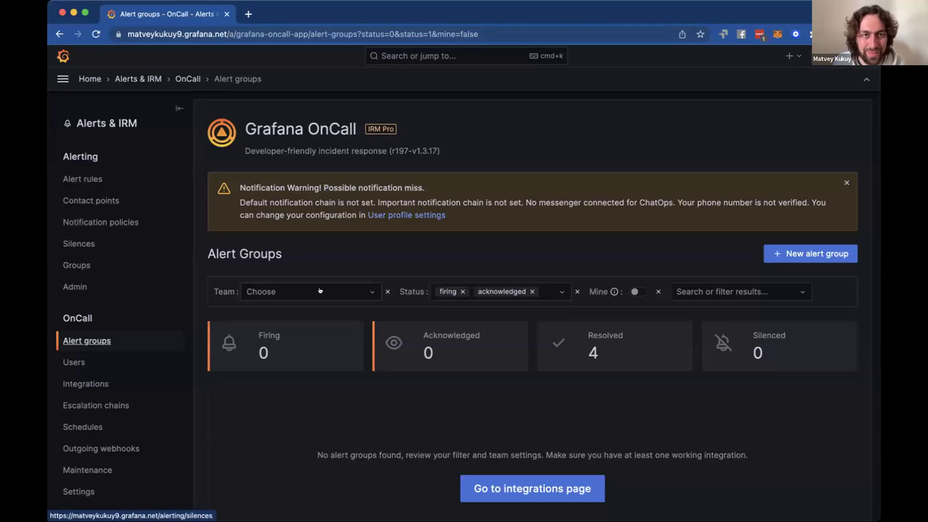
Go from alerting Contact points to OnCall Integrations, highlighting the plugin initializing message
scroll(319, 291, down, 2)
scroll(320, 290, up, 2)
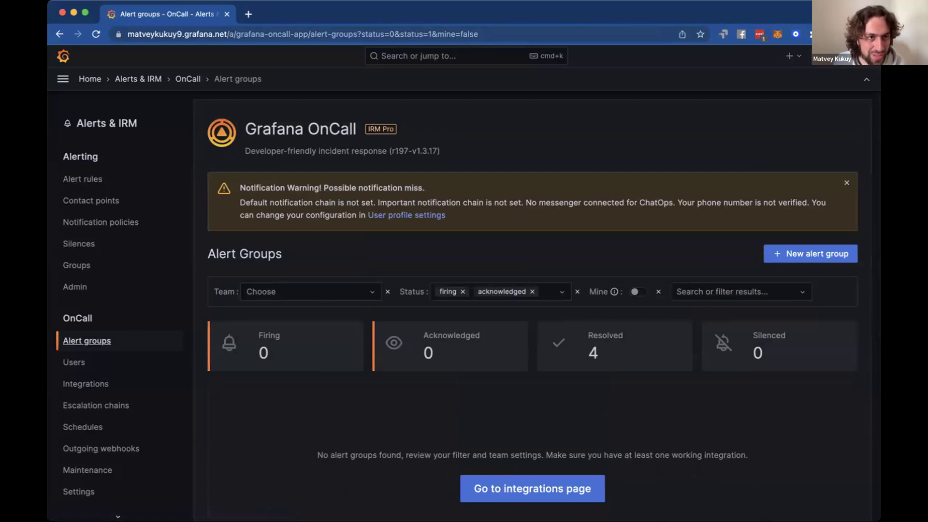
click(85, 198)
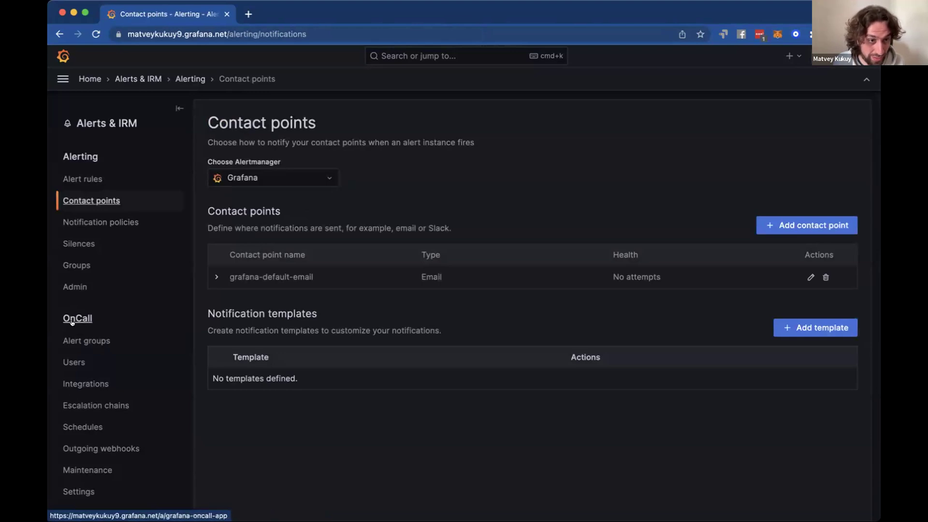
click(74, 383)
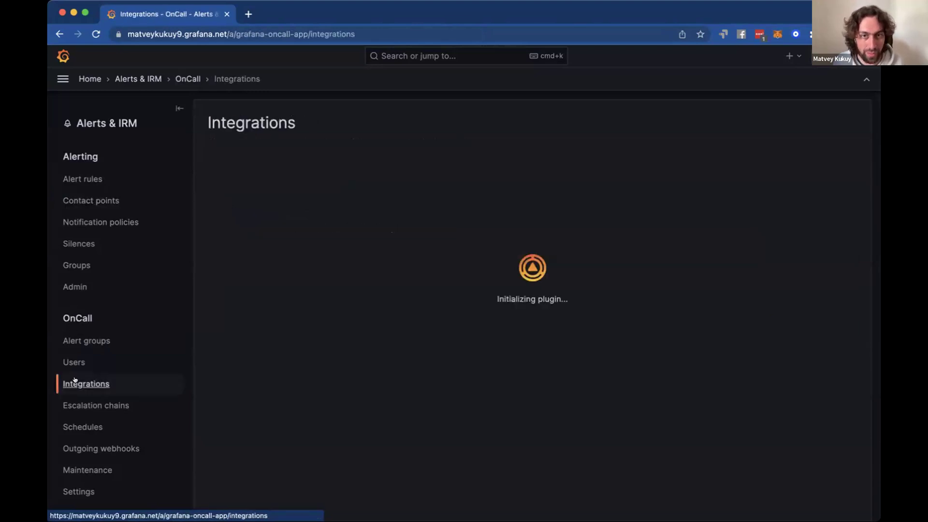
triple_click(532, 304)
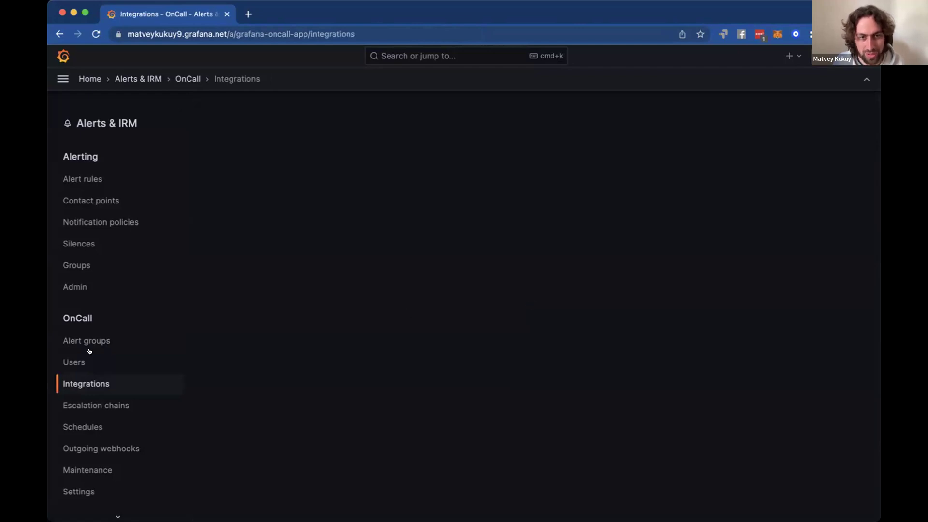
Cycle through Escalation chains, Groups and Contact points, ending on the OnCall Maintenance page
click(83, 405)
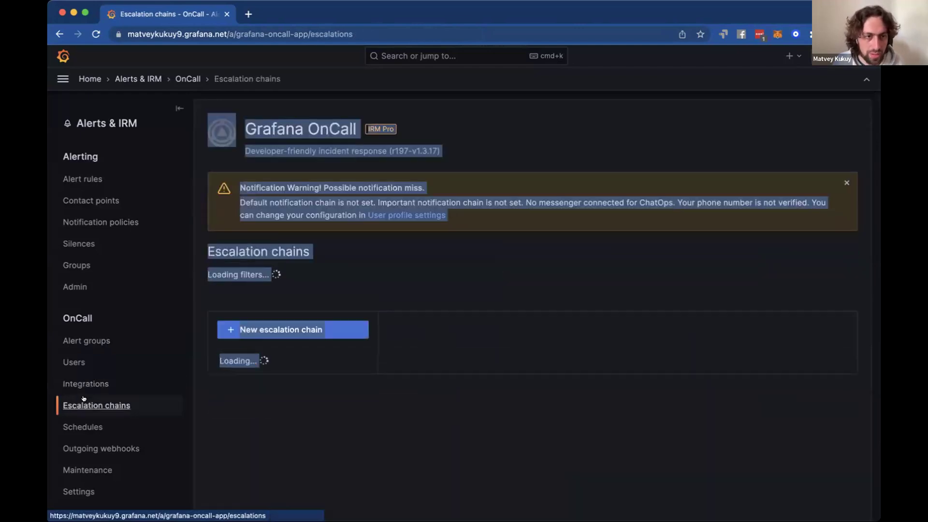
click(73, 263)
click(125, 400)
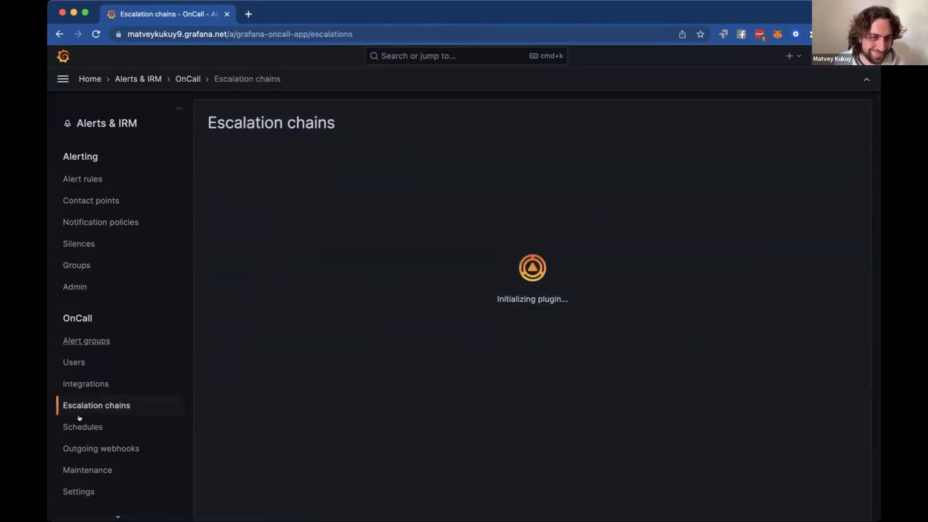
scroll(73, 419, down, 3)
scroll(101, 246, up, 3)
key(super+a)
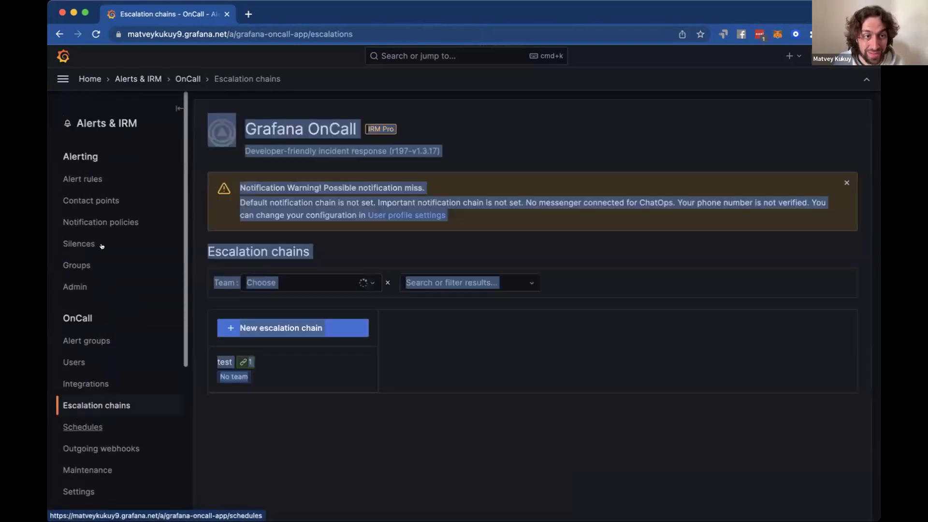
click(97, 201)
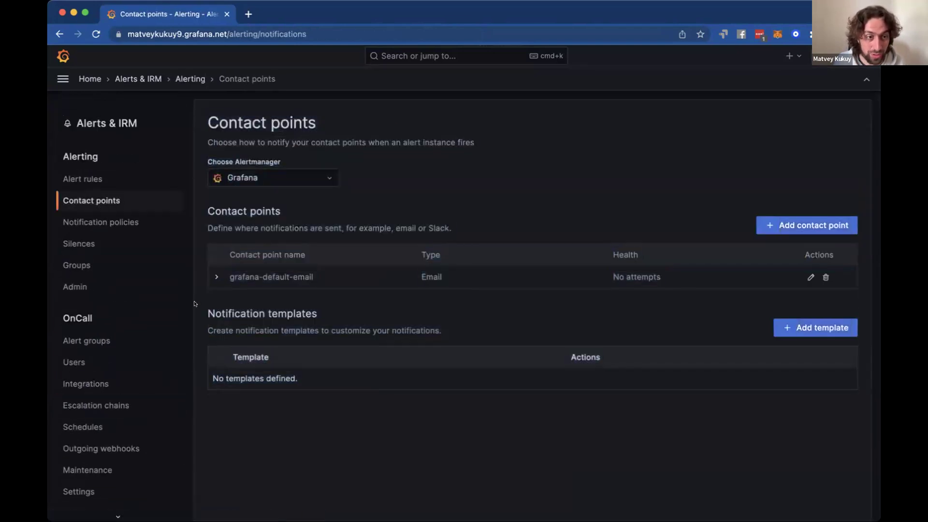
click(83, 469)
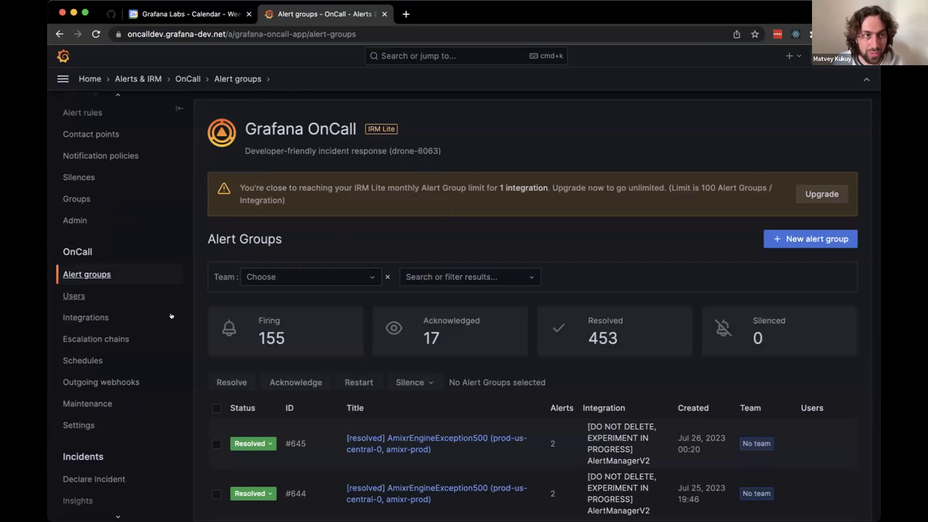
scroll(171, 316, up, 3)
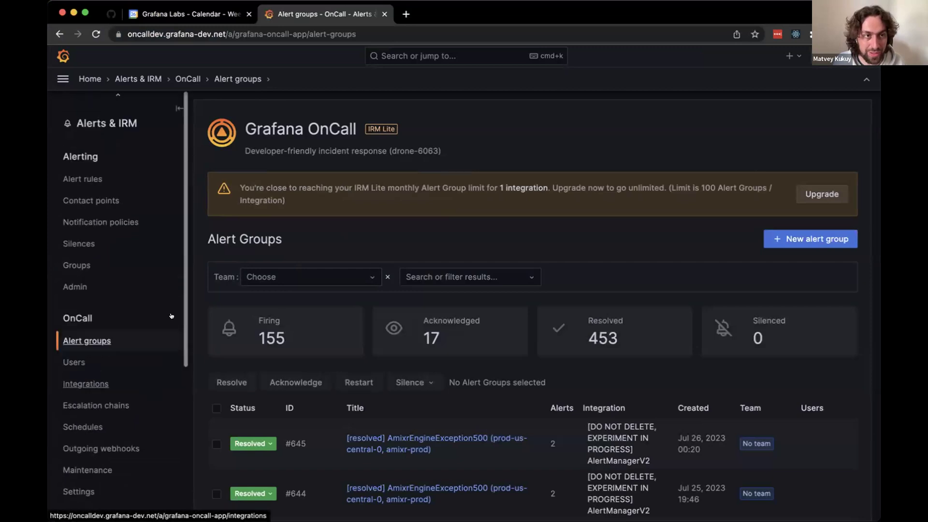
click(93, 179)
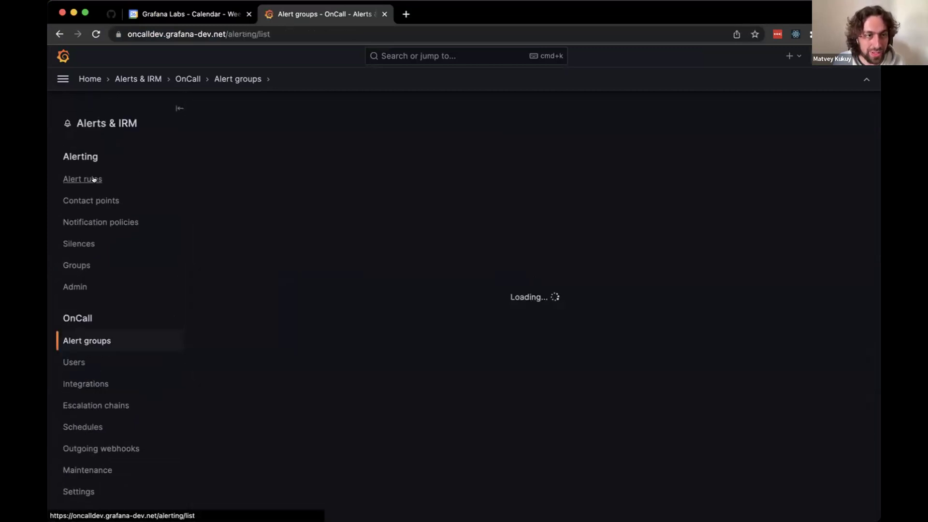
click(94, 341)
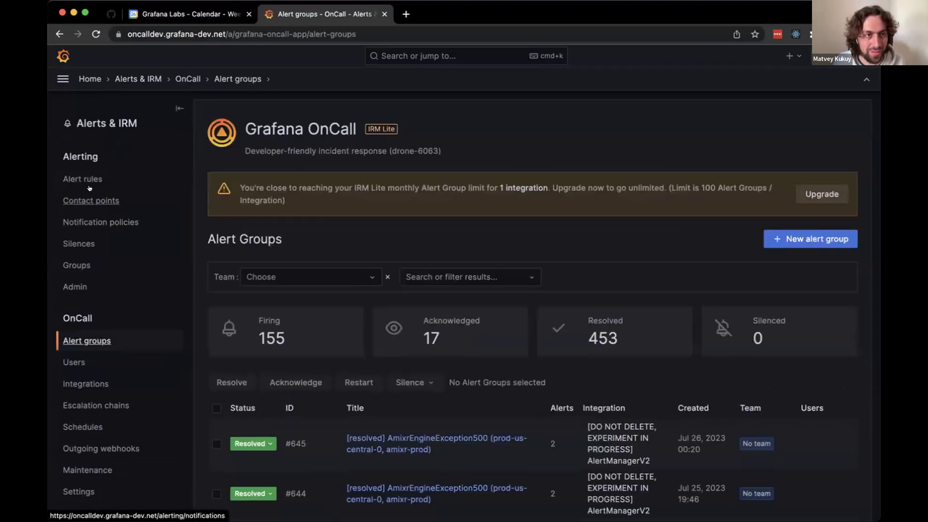
key(super+bracketleft)
click(76, 339)
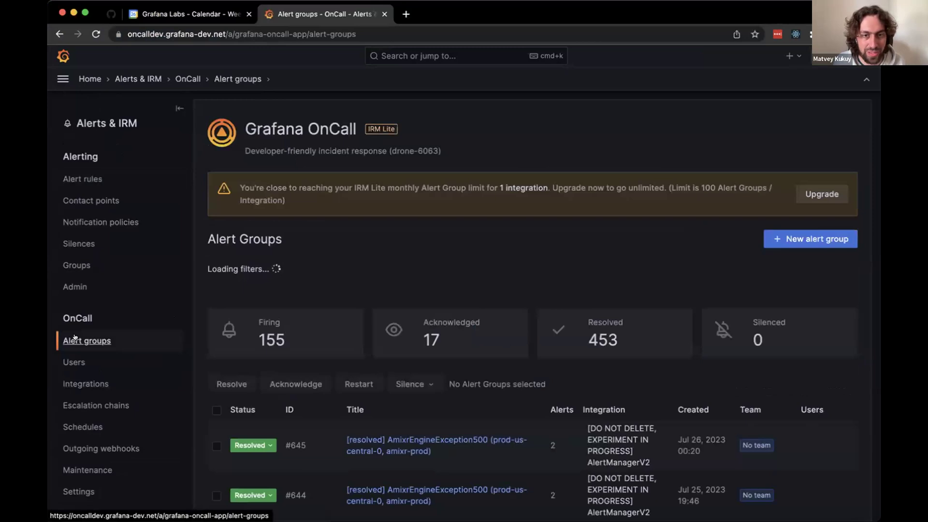